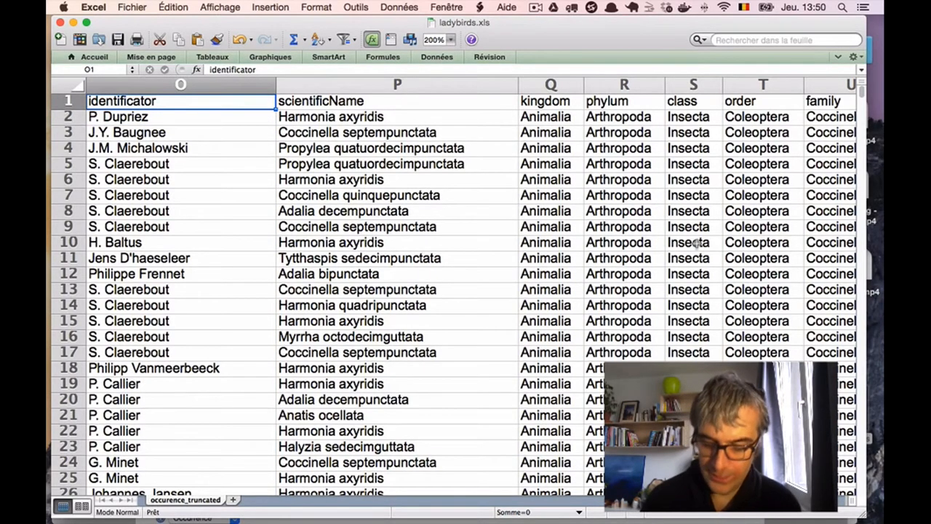
Go back along the header row of the ladybirds sheet to the id column.
{"action": "key", "text": "Left"}
{"action": "key", "text": "Left"}
{"action": "key", "text": "Left"}
{"action": "key", "text": "Left"}
{"action": "key", "text": "Left"}
{"action": "key", "text": "Left"}
{"action": "key", "text": "Left"}
{"action": "key", "text": "Left"}
{"action": "key", "text": "Left"}
{"action": "key", "text": "Left"}
{"action": "key", "text": "Left"}
{"action": "key", "text": "Left"}
{"action": "key", "text": "Left"}
{"action": "key", "text": "Left"}
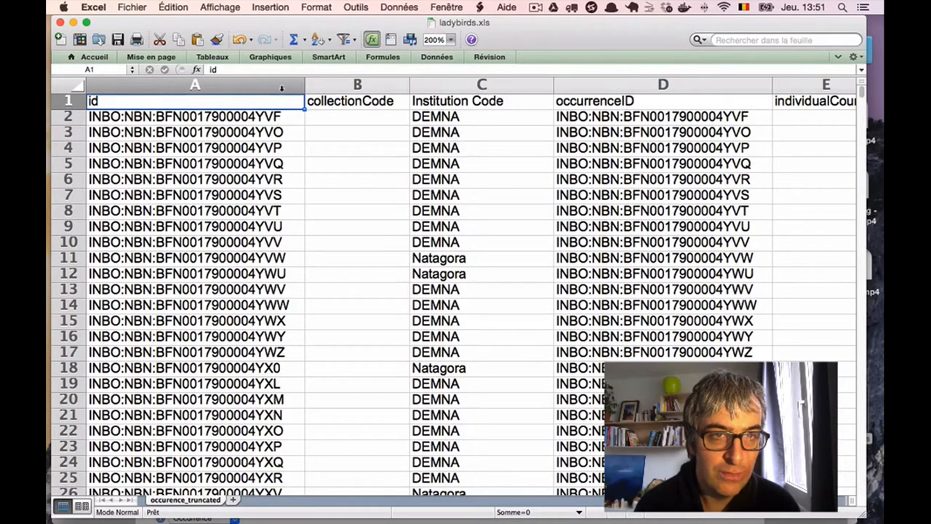
Examine the id, collectionCode, Institution Code and occurrenceID columns one at a time.
{"action": "left_click", "coordinate": [282, 85]}
{"action": "left_click", "coordinate": [343, 84]}
{"action": "left_click", "coordinate": [465, 85]}
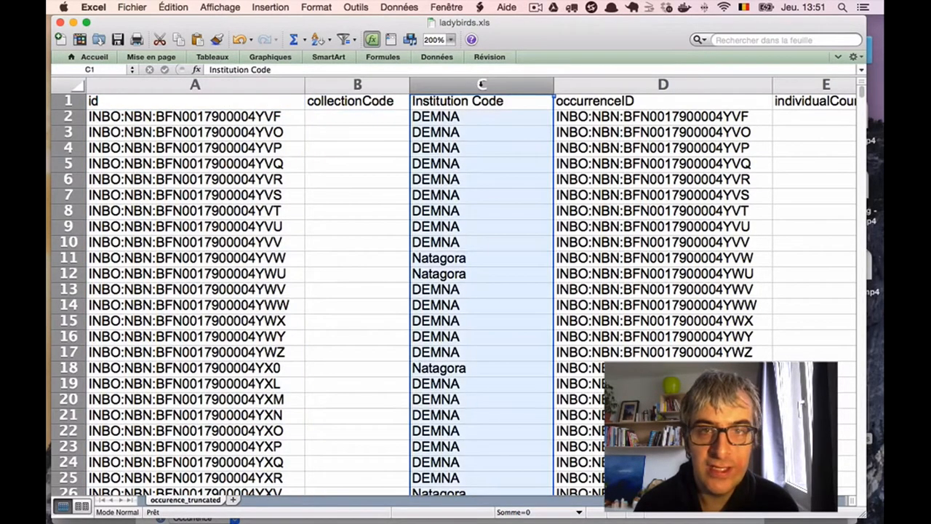
{"action": "left_click", "coordinate": [562, 88]}
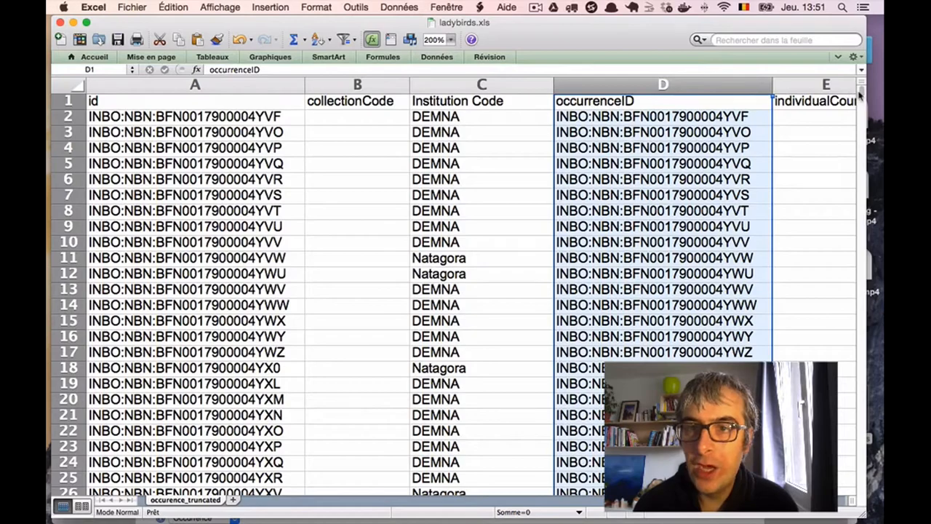
{"action": "left_click_drag", "start_coordinate": [861, 91], "coordinate": [873, 58]}
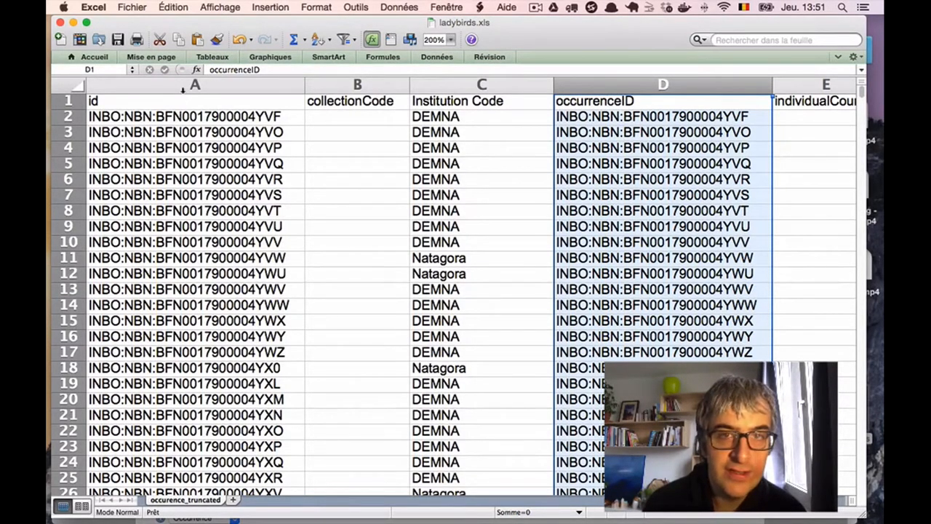
{"action": "left_click", "coordinate": [183, 88]}
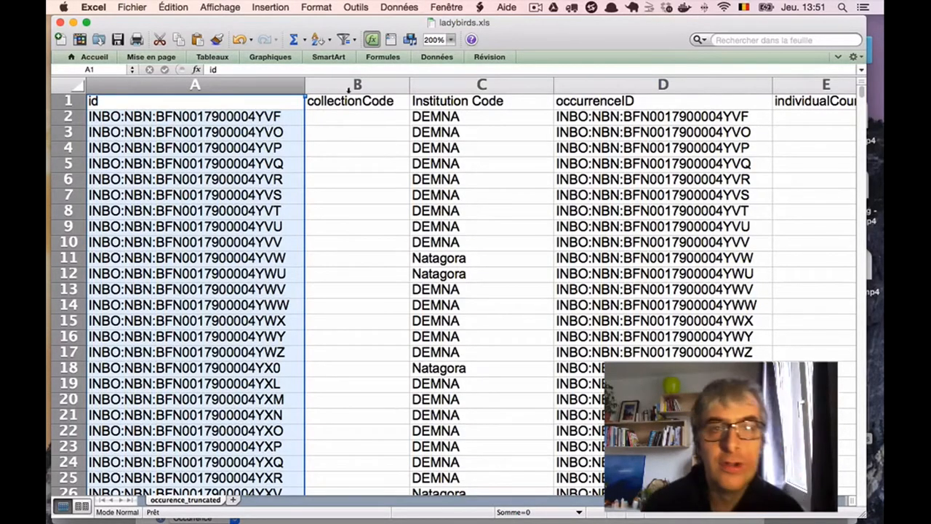
{"action": "left_click", "coordinate": [324, 85]}
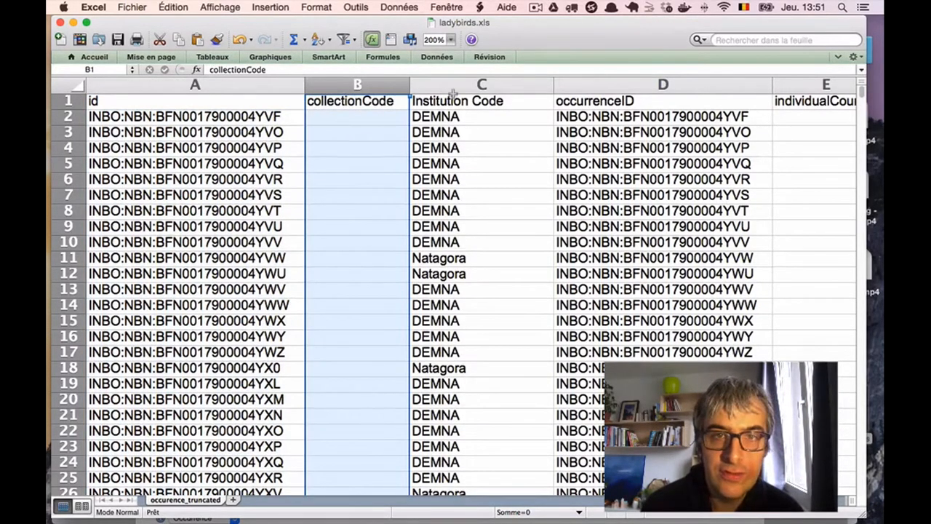
{"action": "left_click", "coordinate": [444, 85]}
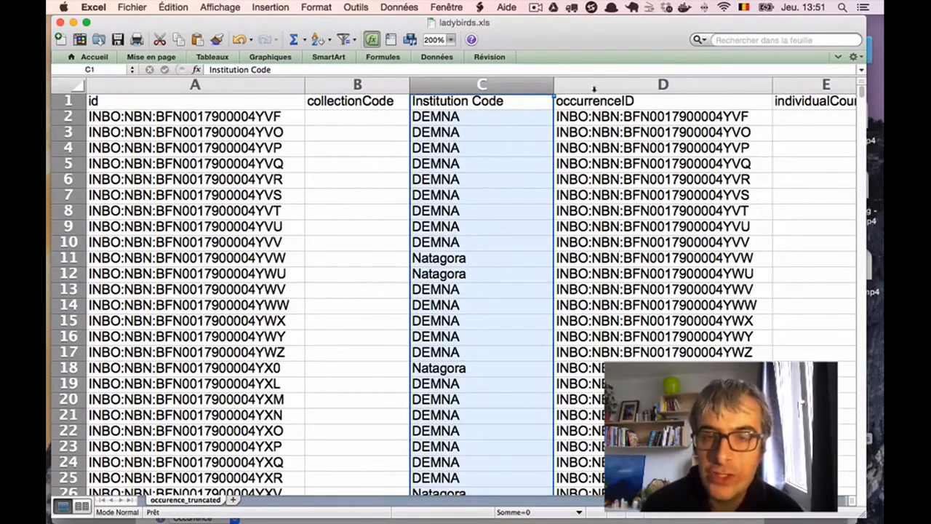
{"action": "left_click", "coordinate": [590, 88]}
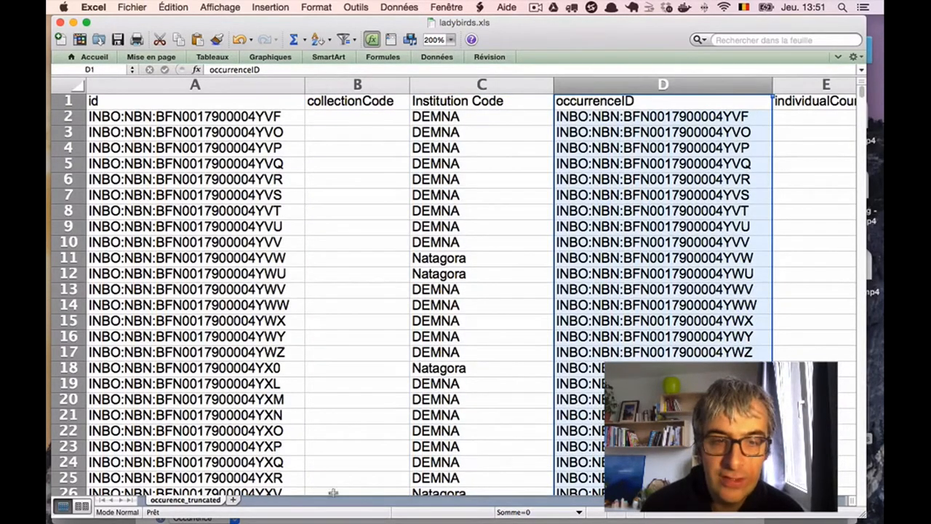
Examine the individualCount, lifeStage and associatedTaxa columns, going down the associatedTaxa entries to row 8.
{"action": "left_click", "coordinate": [795, 87]}
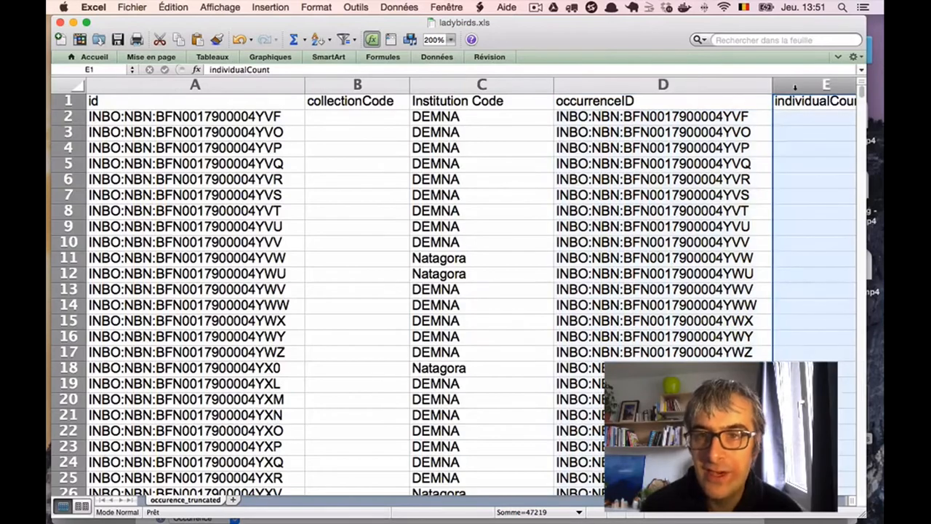
{"action": "key", "text": "Right"}
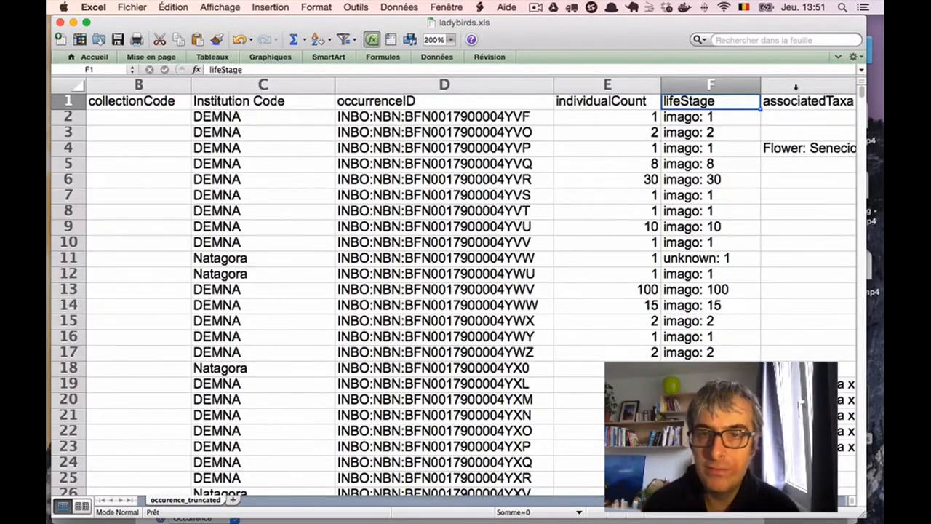
{"action": "key", "text": "Right"}
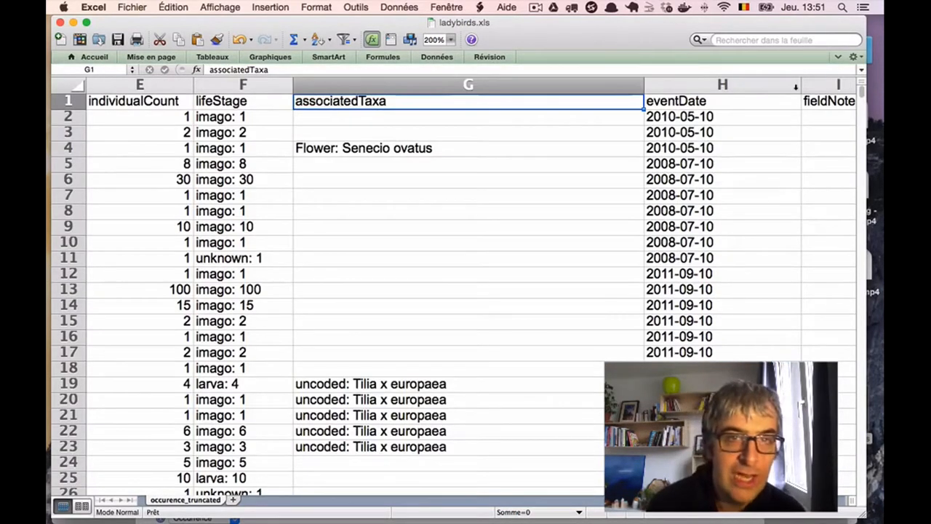
{"action": "key", "text": "Down"}
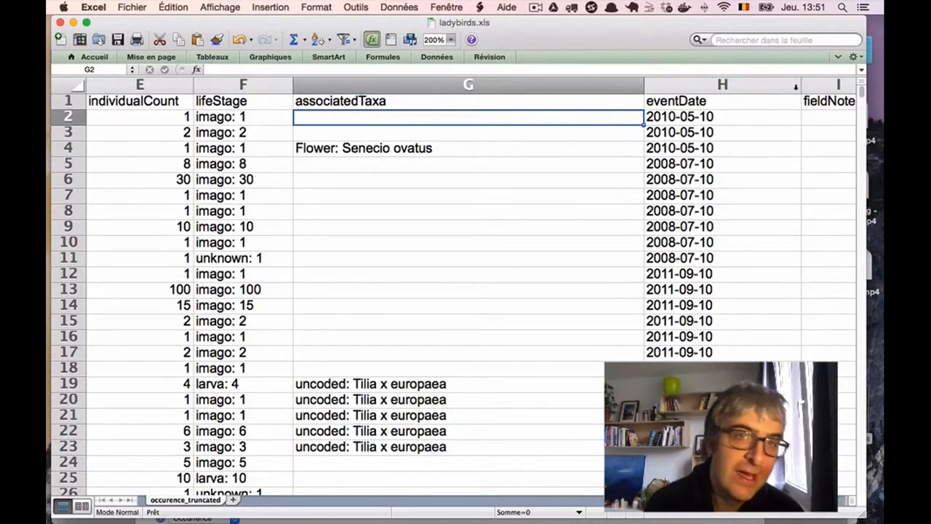
{"action": "key", "text": "Down"}
{"action": "key", "text": "Down"}
{"action": "key", "text": "Down"}
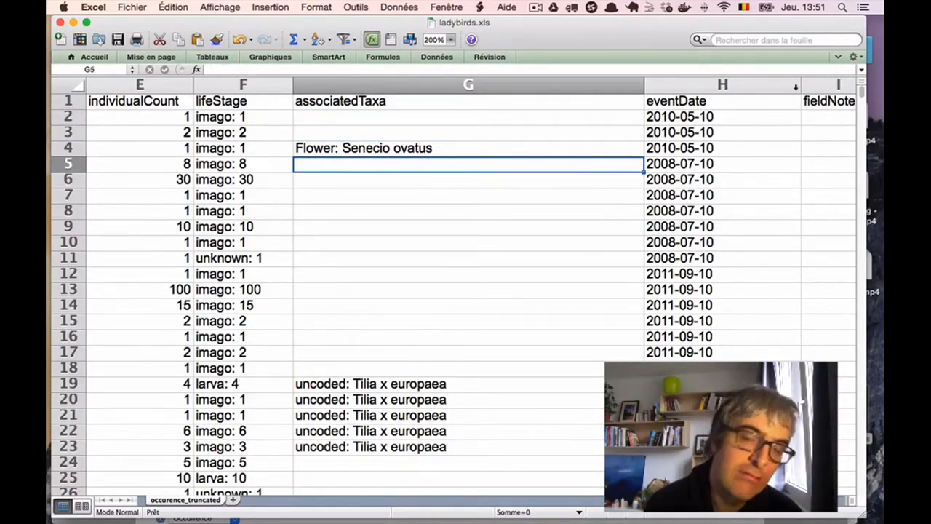
{"action": "key", "text": "Down"}
{"action": "key", "text": "Down"}
{"action": "key", "text": "Down"}
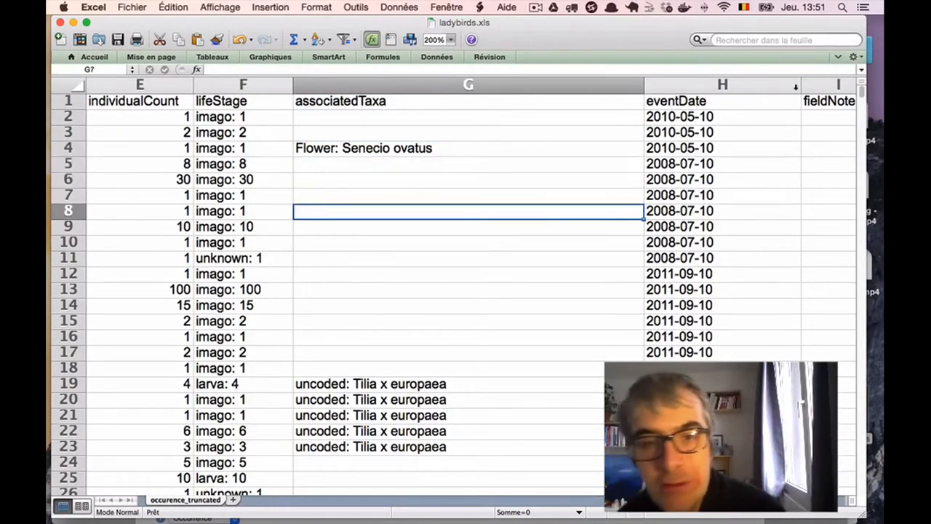
Review the eventDate column and continue past fieldNotes to the countryCode column.
{"action": "key", "text": "Right"}
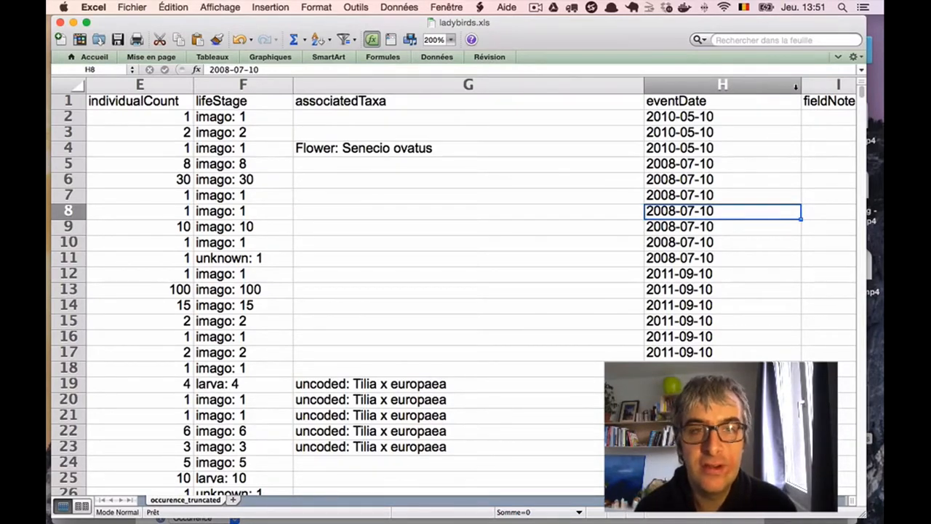
{"action": "key", "text": "Up"}
{"action": "key", "text": "Up"}
{"action": "key", "text": "Up"}
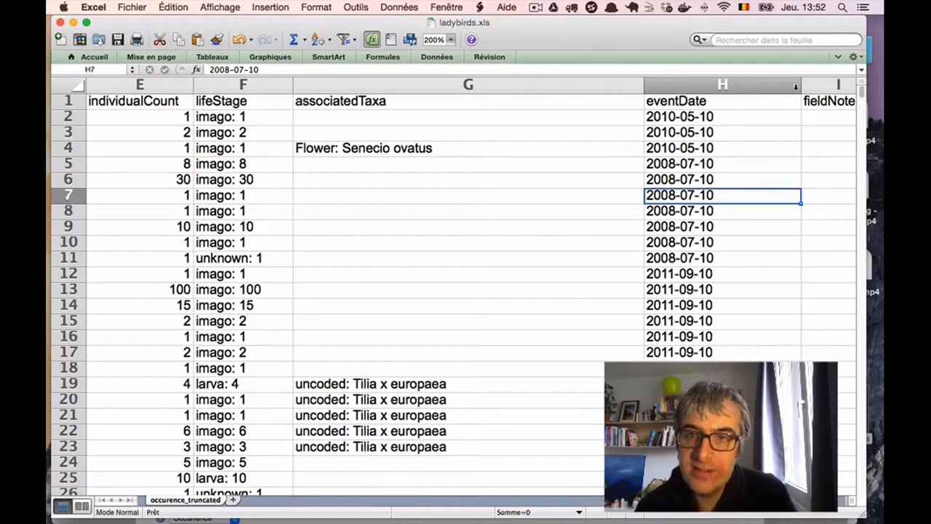
{"action": "key", "text": "Right"}
{"action": "key", "text": "Right"}
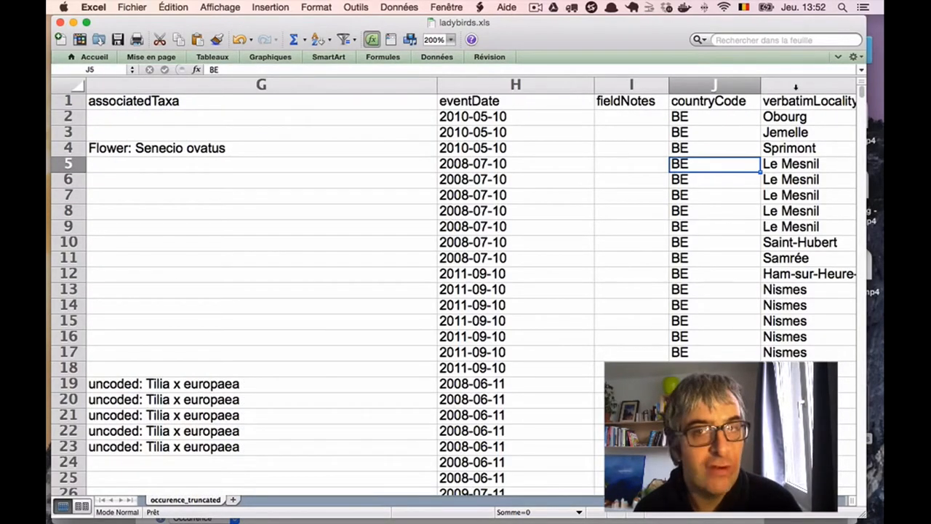
Examine the location data in the verbatimLocality, Lat, Lon and coordinateUncertaintyInMeters columns.
{"action": "key", "text": "Right"}
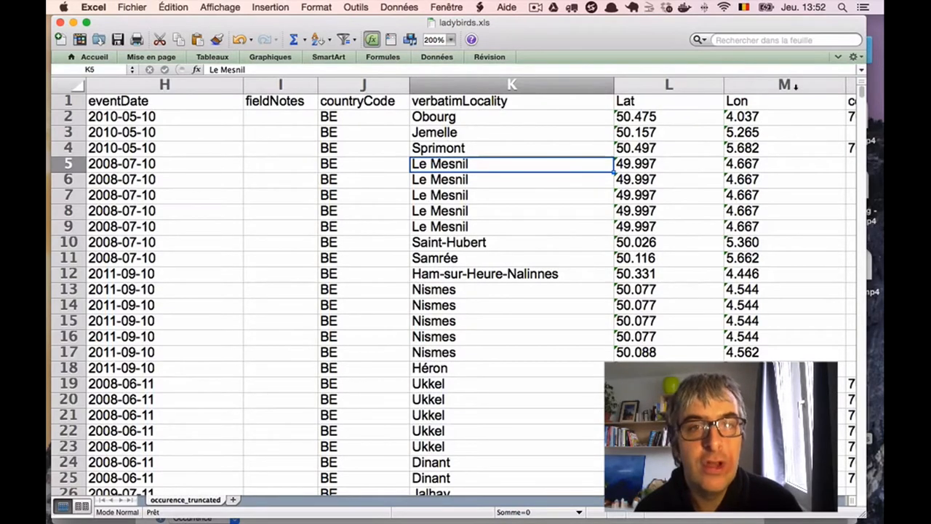
{"action": "key", "text": "Down"}
{"action": "key", "text": "Down"}
{"action": "key", "text": "Down"}
{"action": "key", "text": "Down"}
{"action": "key", "text": "Down"}
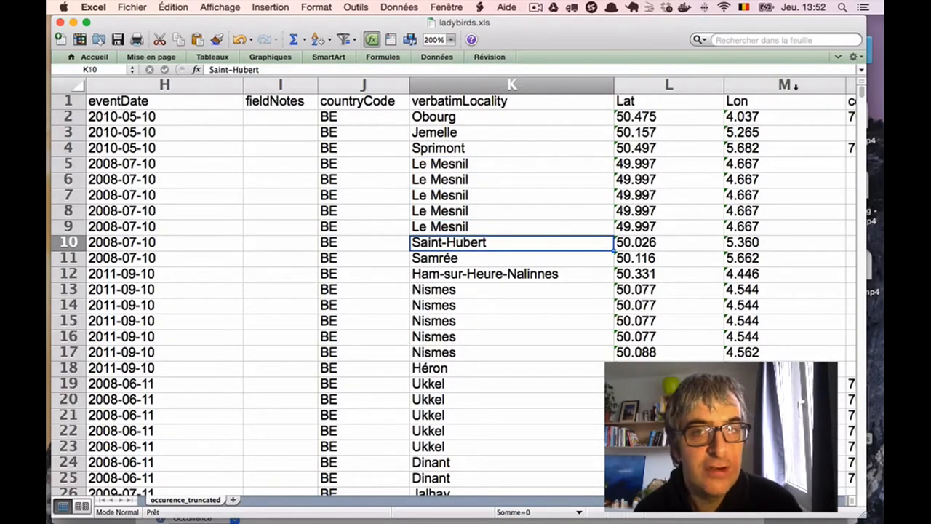
{"action": "key", "text": "Right"}
{"action": "key", "text": "Right"}
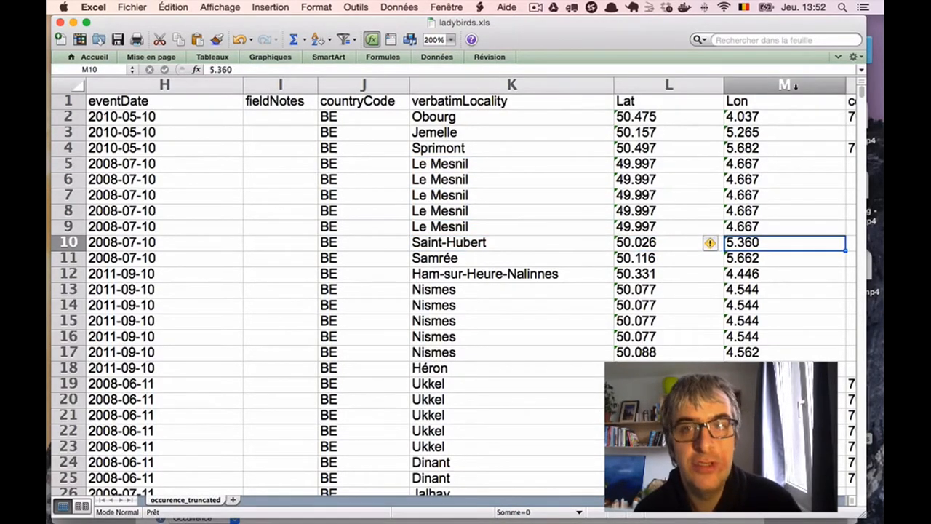
{"action": "key", "text": "Right"}
{"action": "key", "text": "Up"}
{"action": "key", "text": "Up"}
{"action": "key", "text": "Up"}
{"action": "key", "text": "Up"}
{"action": "key", "text": "Up"}
{"action": "key", "text": "Up"}
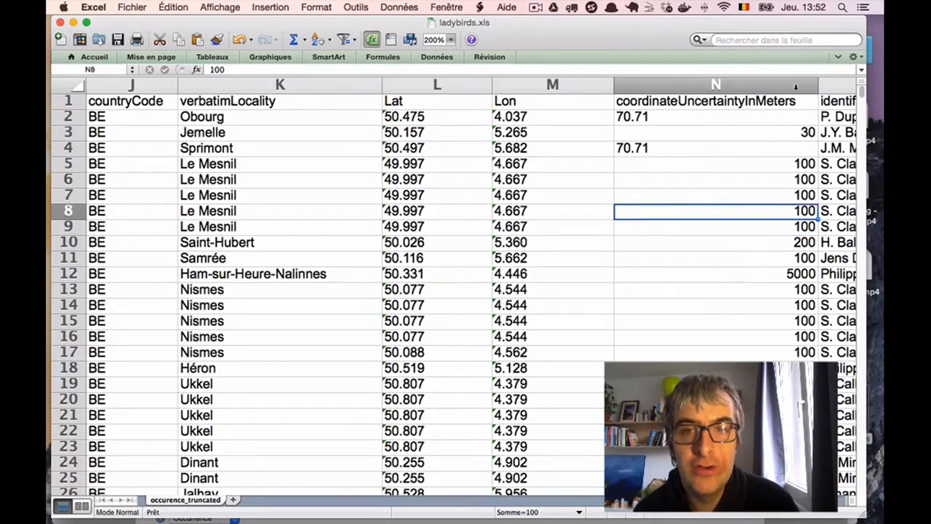
Examine the identificator and scientificName columns and the taxonomy columns from kingdom through taxonomicStatus.
{"action": "key", "text": "Right"}
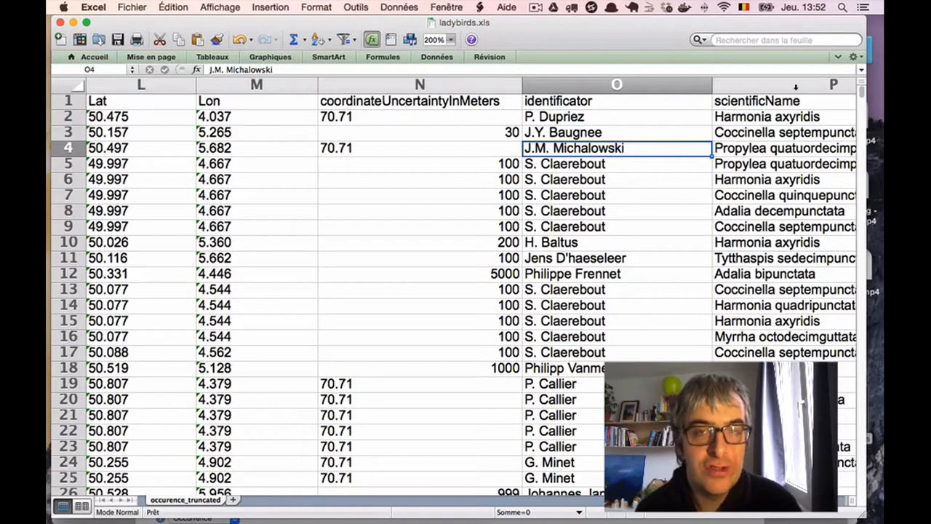
{"action": "key", "text": "Up"}
{"action": "key", "text": "Up"}
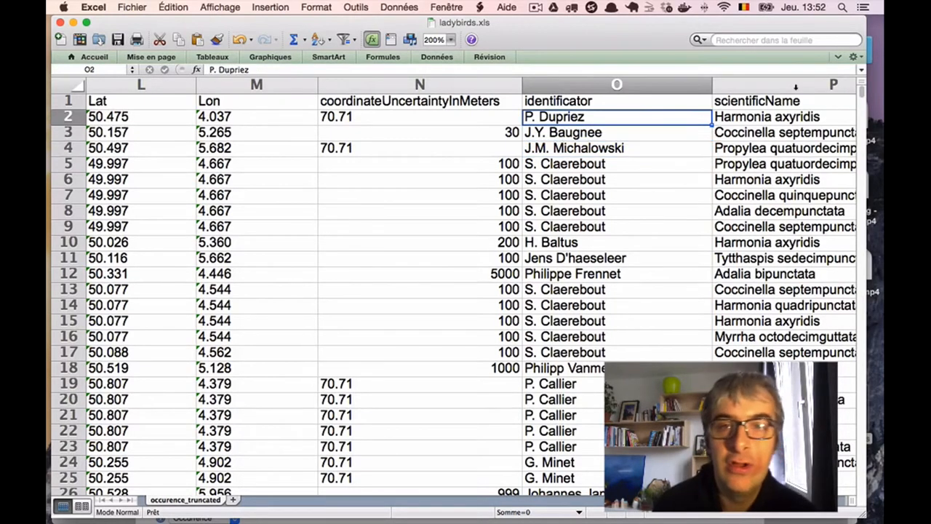
{"action": "key", "text": "Down"}
{"action": "key", "text": "Down"}
{"action": "key", "text": "Right"}
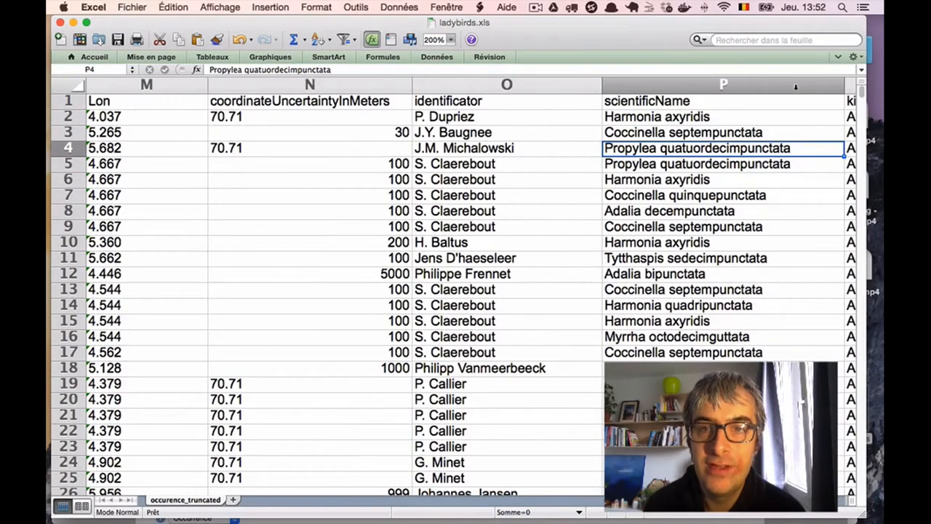
{"action": "key", "text": "Right"}
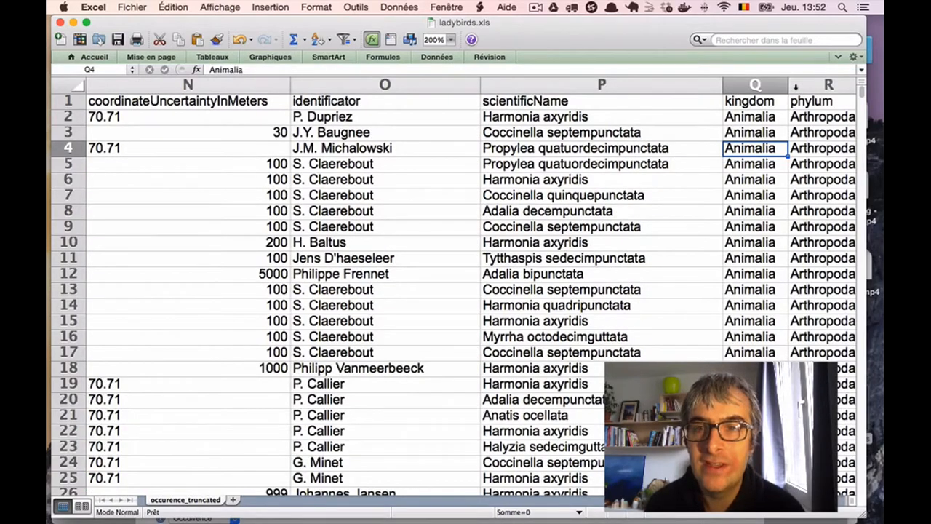
{"action": "key", "text": "Right"}
{"action": "key", "text": "Right"}
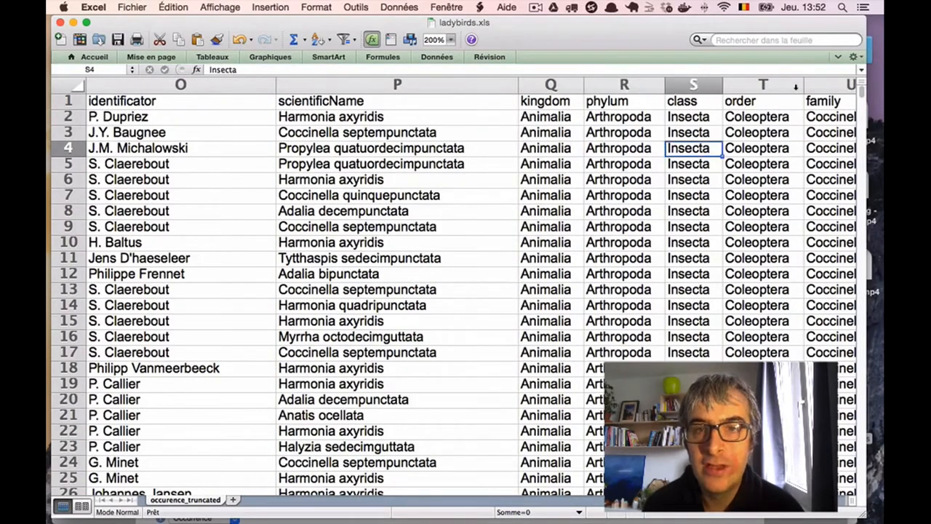
{"action": "key", "text": "Right"}
{"action": "key", "text": "Right"}
{"action": "key", "text": "Right"}
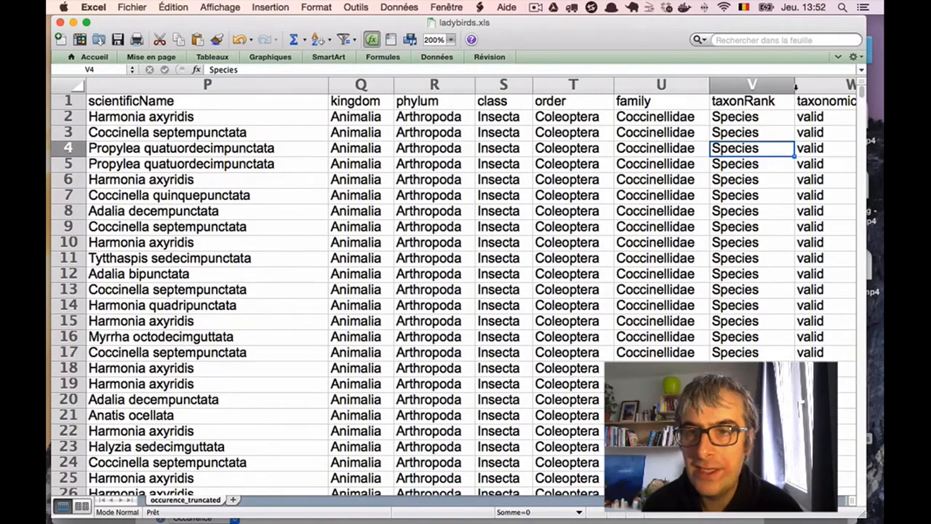
{"action": "key", "text": "Right"}
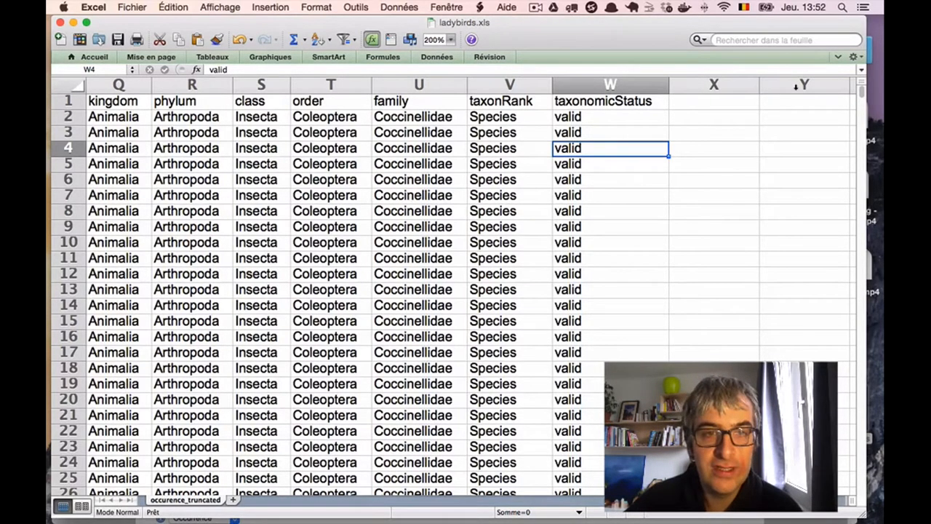
Go back through the taxonomy and coordinate columns to review the data around verbatimLocality.
{"action": "key", "text": "Left"}
{"action": "key", "text": "Left"}
{"action": "key", "text": "Left"}
{"action": "key", "text": "Left"}
{"action": "key", "text": "Left"}
{"action": "key", "text": "Left"}
{"action": "key", "text": "Left"}
{"action": "key", "text": "Left"}
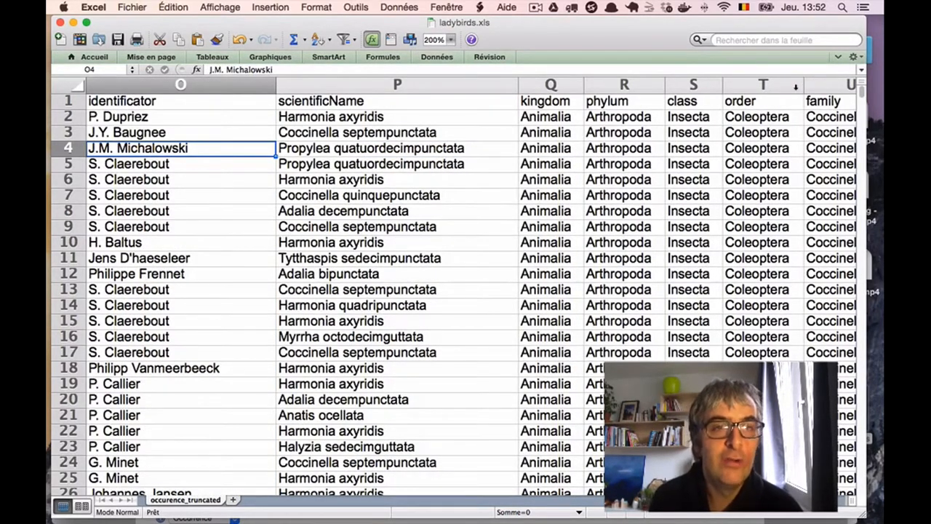
{"action": "key", "text": "Left"}
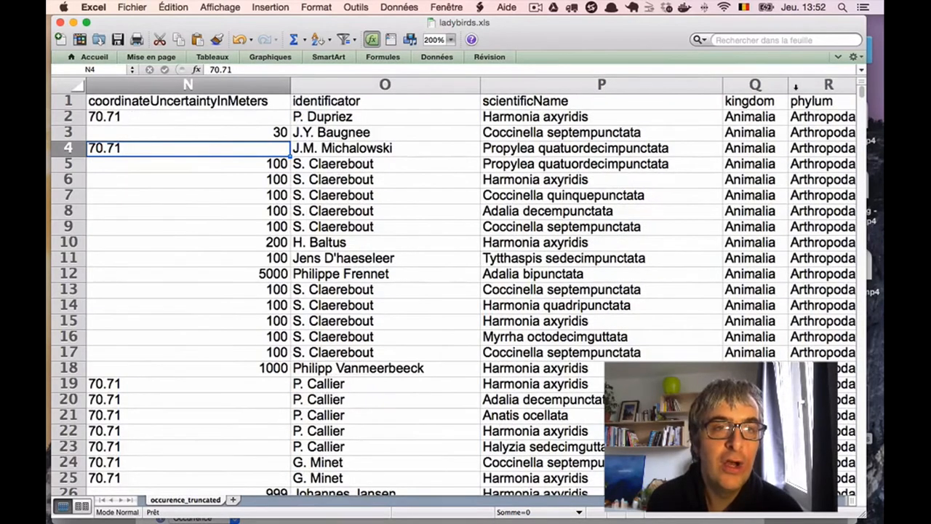
{"action": "key", "text": "Left"}
{"action": "key", "text": "Left"}
{"action": "key", "text": "Left"}
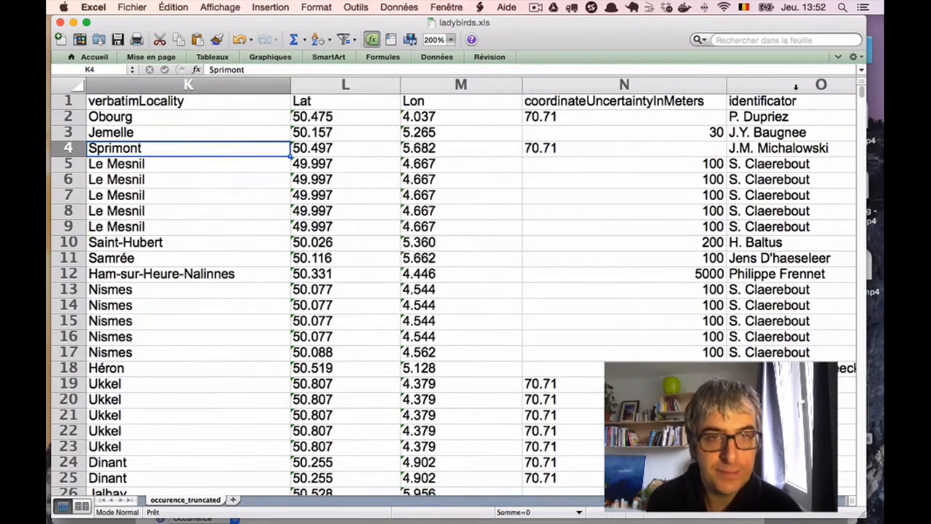
{"action": "key", "text": "Left"}
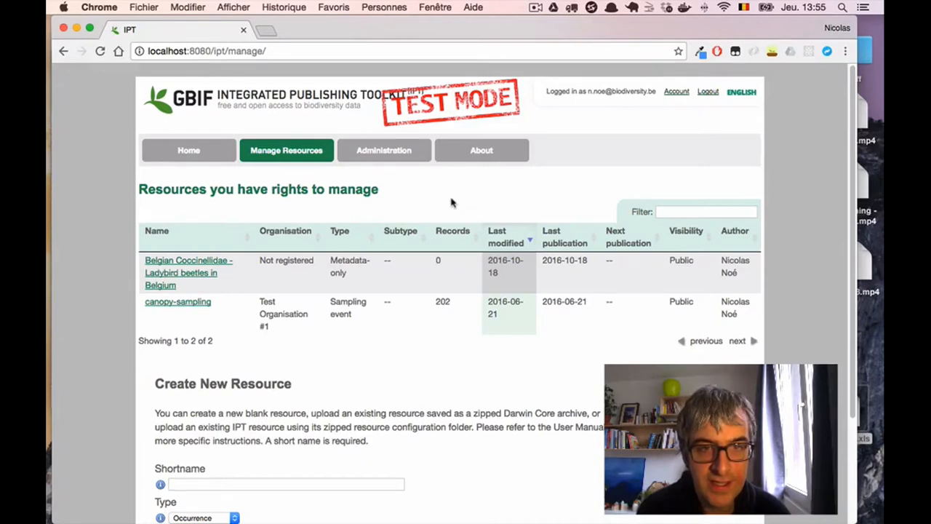
In the IPT in Chrome, open the overview of the Belgian Coccinellidae - Ladybird beetles in Belgium resource from the managed resources.
{"action": "left_click", "coordinate": [297, 153]}
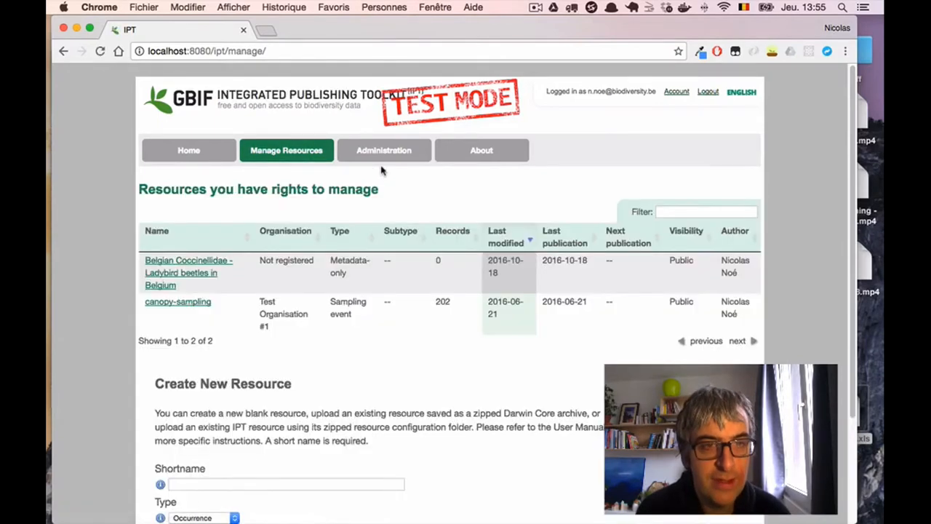
{"action": "left_click", "coordinate": [221, 270]}
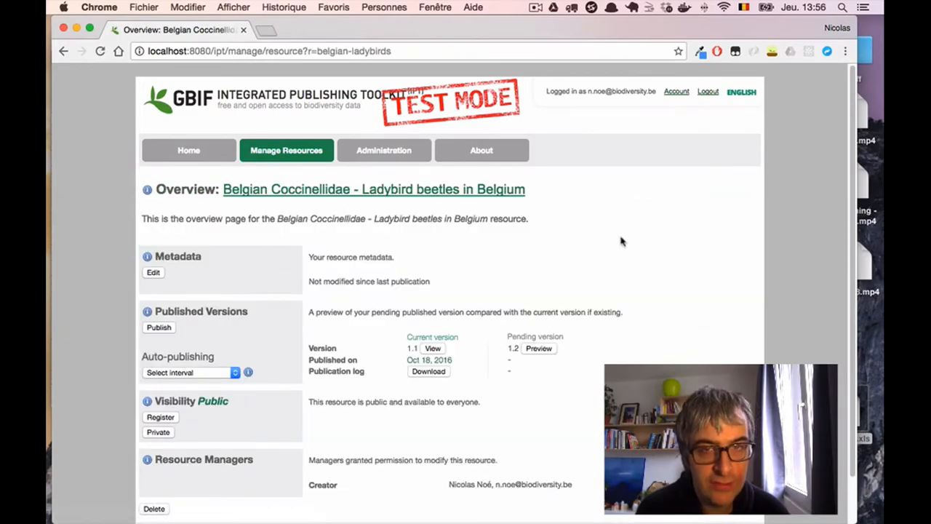
{"action": "scroll", "coordinate": [680, 272], "scroll_direction": "down", "scroll_amount": 1}
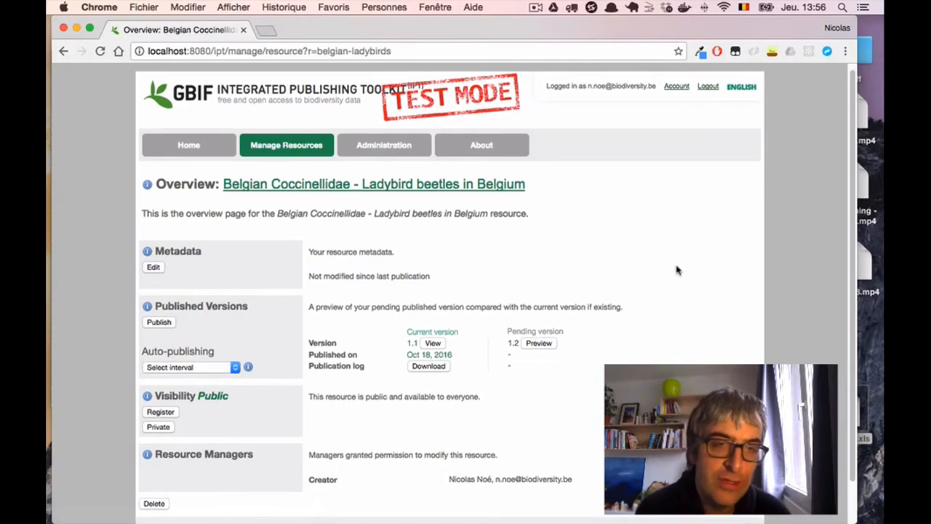
In the resource's basic metadata, change the type to Occurrence and save the section.
{"action": "scroll", "coordinate": [677, 271], "scroll_direction": "down", "scroll_amount": 1}
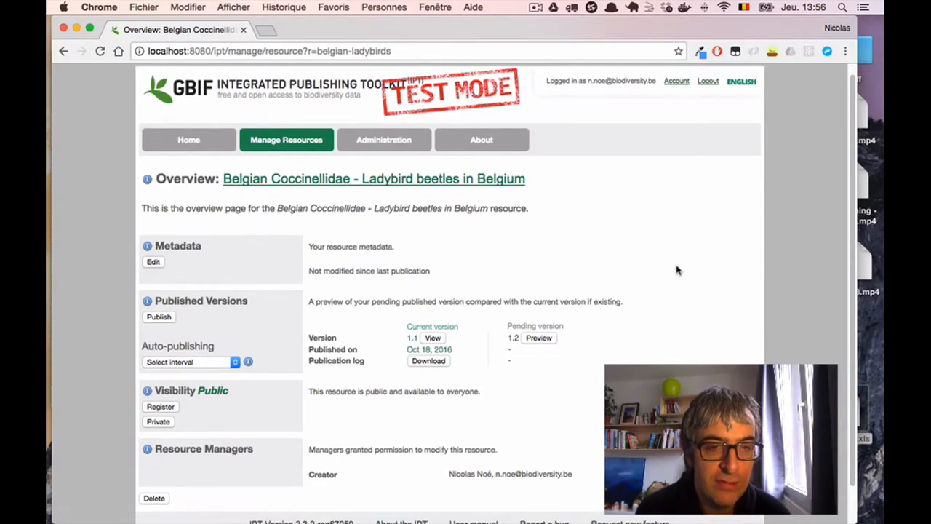
{"action": "scroll", "coordinate": [677, 270], "scroll_direction": "down", "scroll_amount": 3}
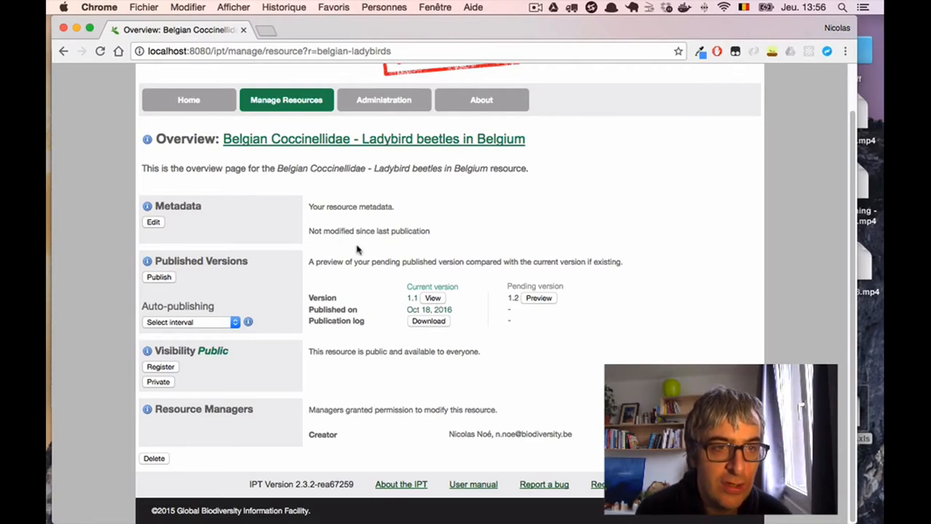
{"action": "left_click", "coordinate": [155, 223]}
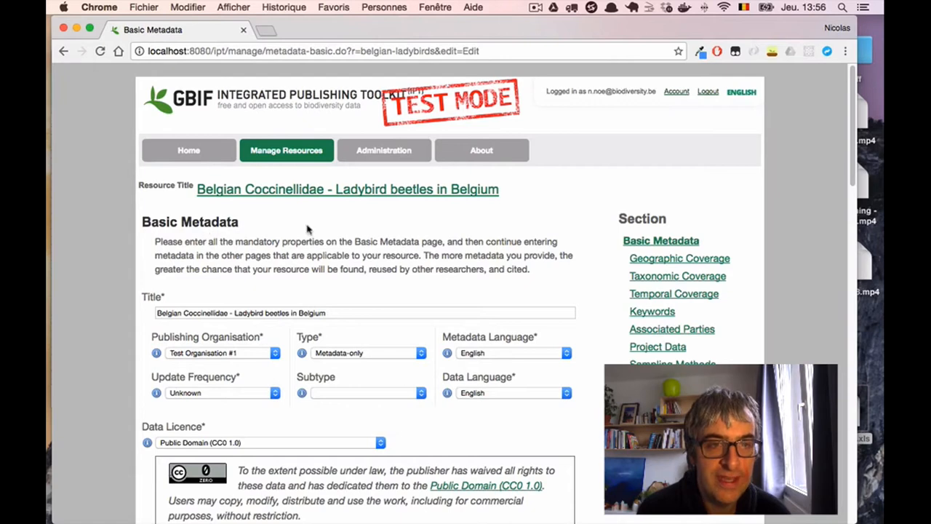
{"action": "scroll", "coordinate": [326, 231], "scroll_direction": "down", "scroll_amount": 1}
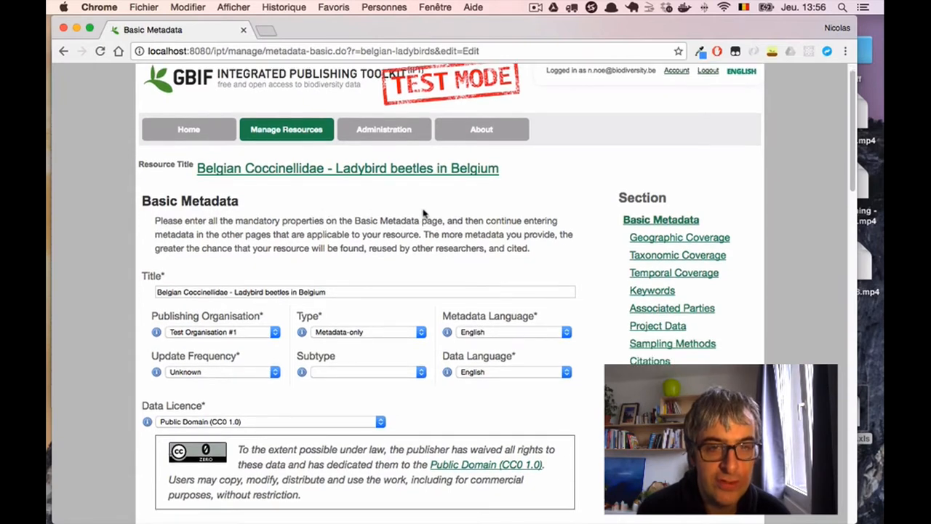
{"action": "scroll", "coordinate": [447, 258], "scroll_direction": "down", "scroll_amount": 2}
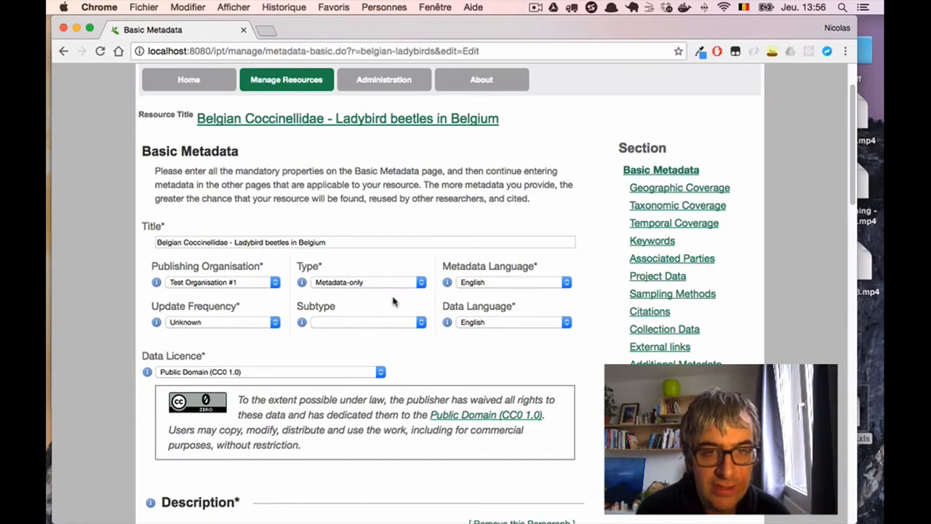
{"action": "left_click", "coordinate": [416, 287]}
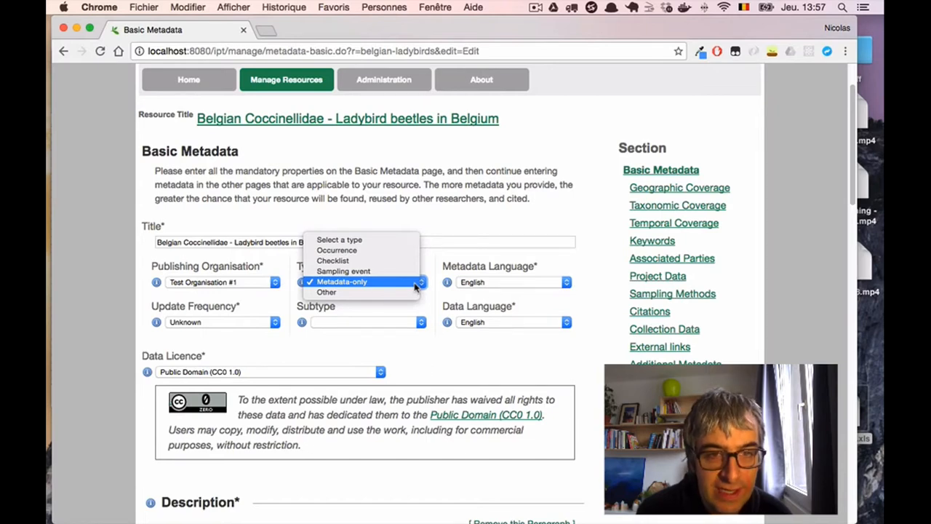
{"action": "left_click", "coordinate": [368, 252]}
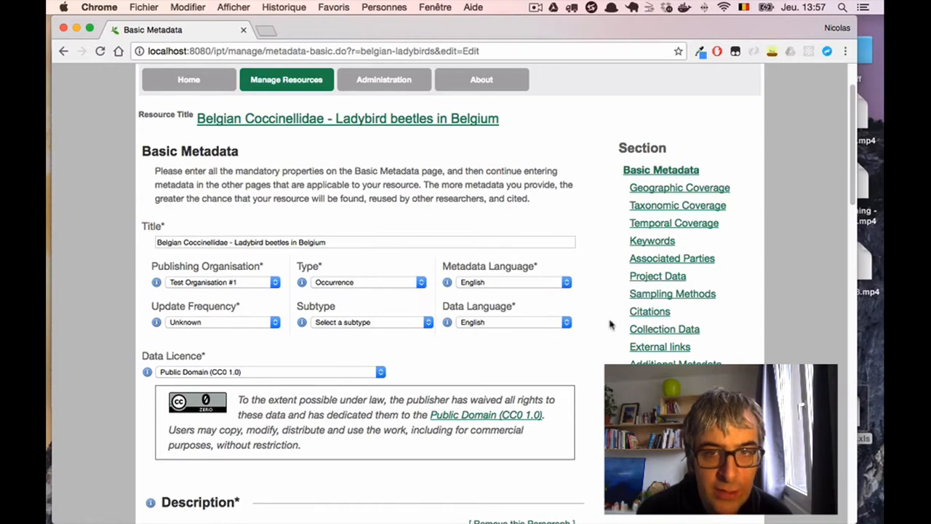
{"action": "scroll", "coordinate": [742, 336], "scroll_direction": "down", "scroll_amount": 5}
{"action": "scroll", "coordinate": [736, 334], "scroll_direction": "down", "scroll_amount": 10}
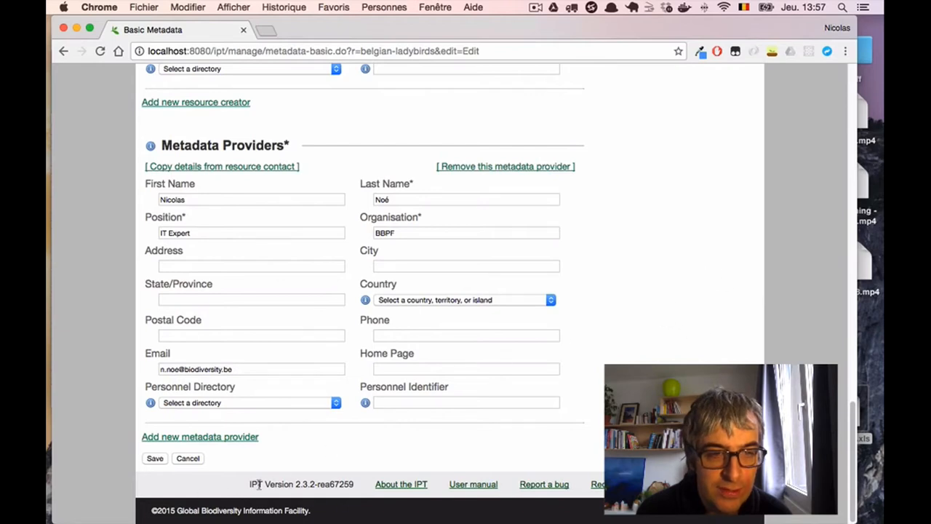
{"action": "left_click", "coordinate": [155, 459]}
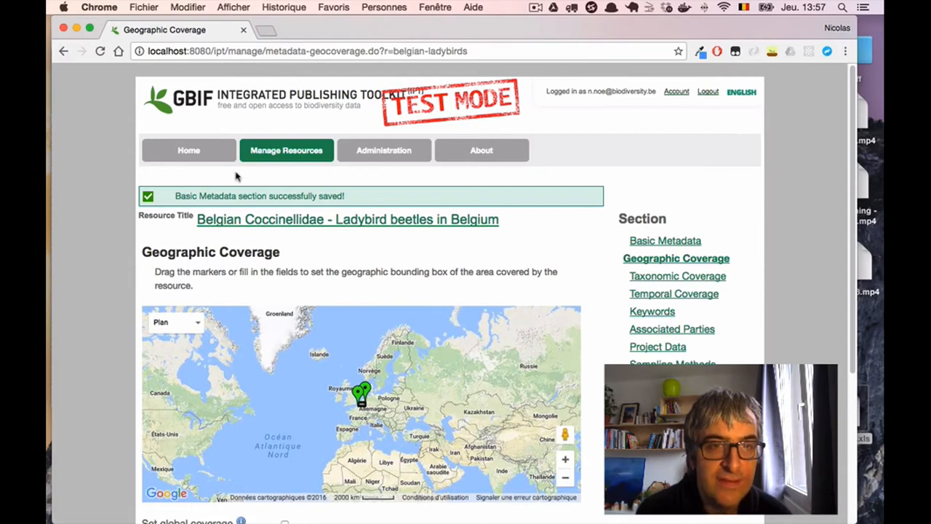
Reopen the Belgian Coccinellidae resource's overview from the managed resources and look over its Source Data and Darwin Core Mappings sections.
{"action": "left_click", "coordinate": [286, 153]}
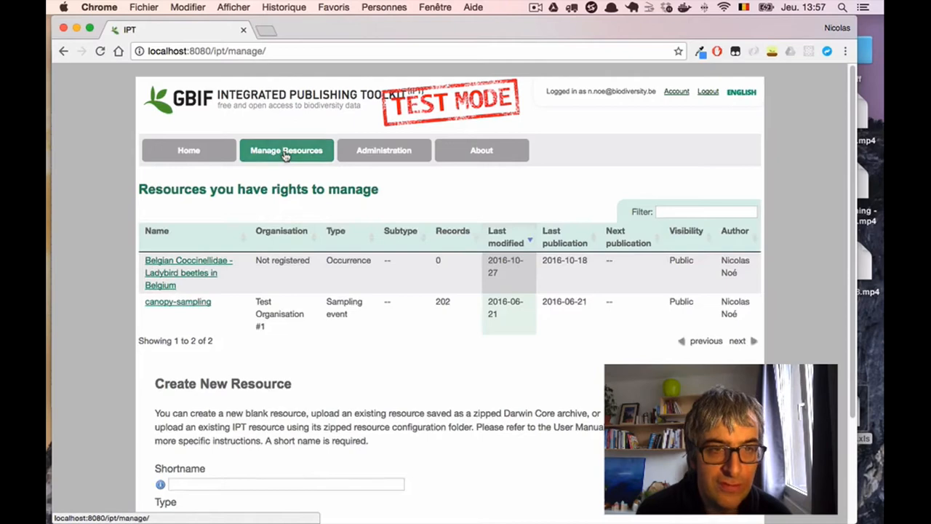
{"action": "left_click", "coordinate": [213, 263]}
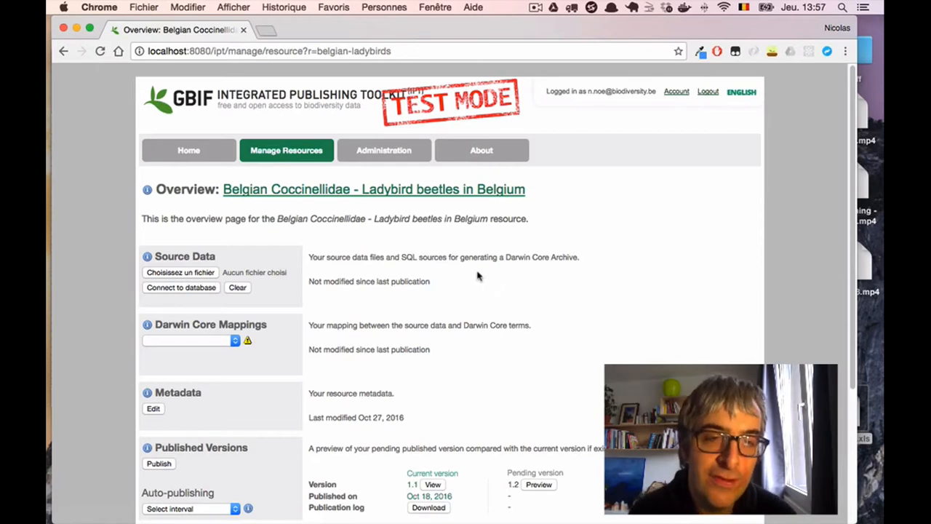
{"action": "scroll", "coordinate": [508, 290], "scroll_direction": "down", "scroll_amount": 1}
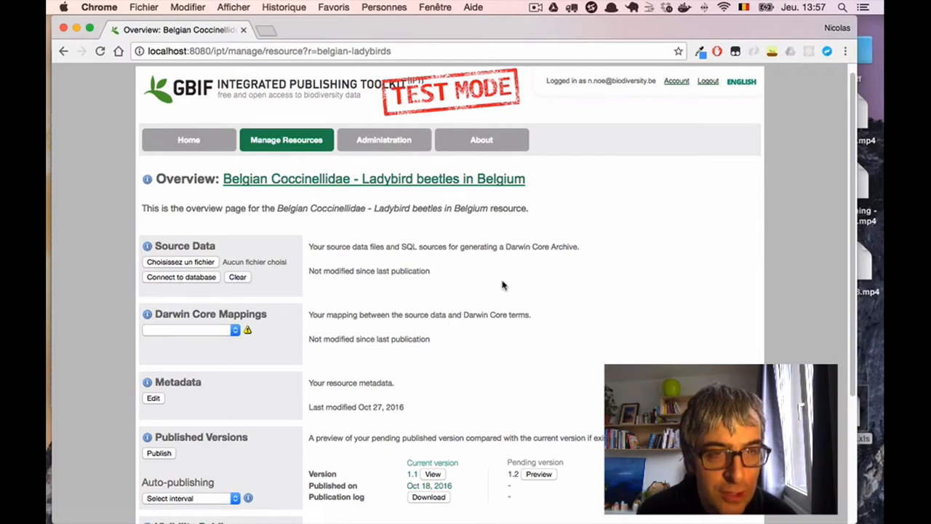
{"action": "scroll", "coordinate": [490, 285], "scroll_direction": "down", "scroll_amount": 1}
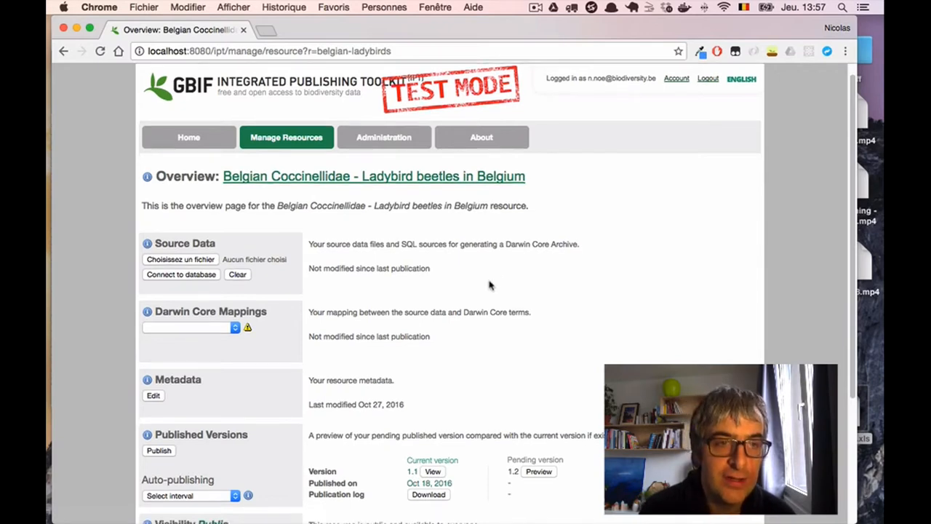
{"action": "scroll", "coordinate": [490, 286], "scroll_direction": "down", "scroll_amount": 2}
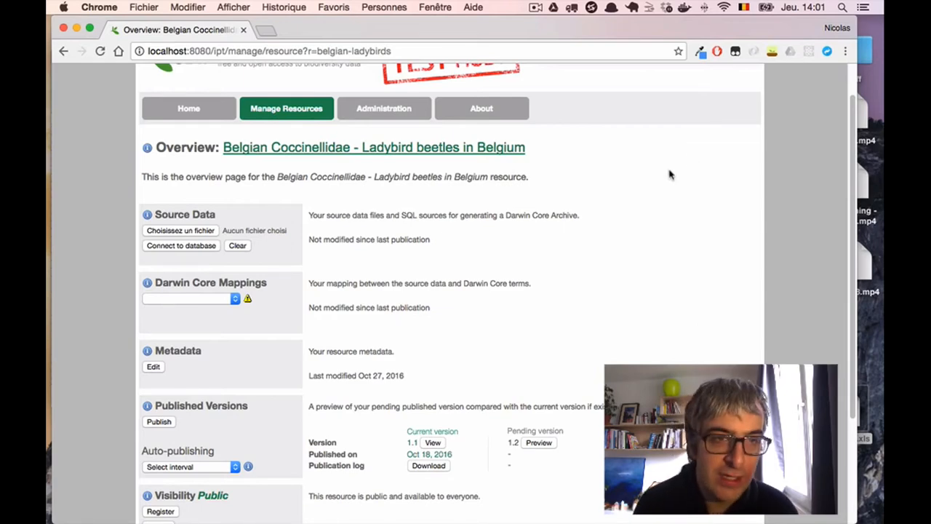
Add ladybirds.xls from the Bureau folder in the home directory as the resource's source data.
{"action": "left_click", "coordinate": [183, 233]}
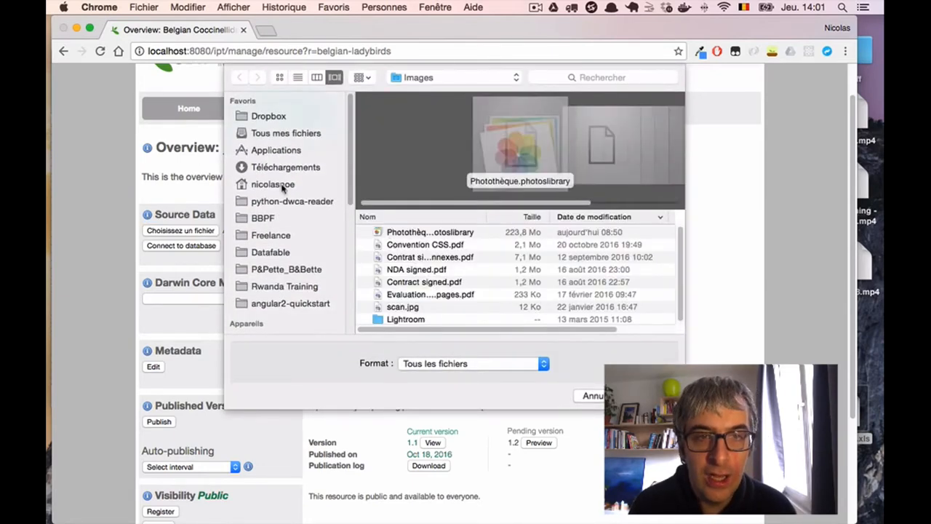
{"action": "left_click", "coordinate": [327, 187]}
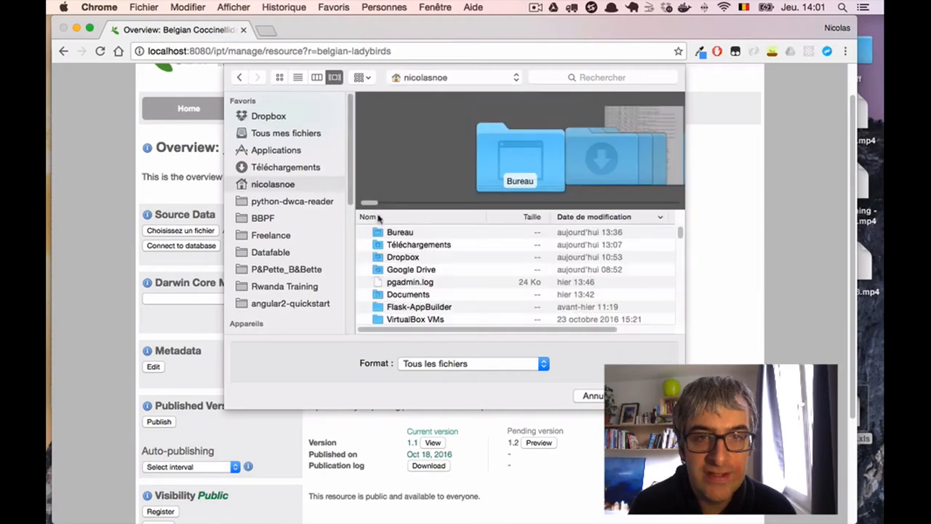
{"action": "double_click", "coordinate": [389, 232]}
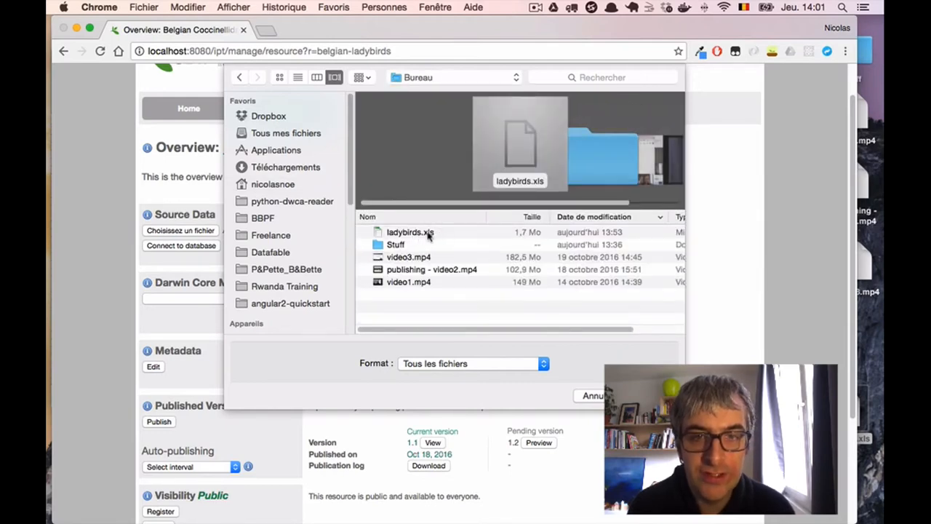
{"action": "left_click", "coordinate": [425, 232]}
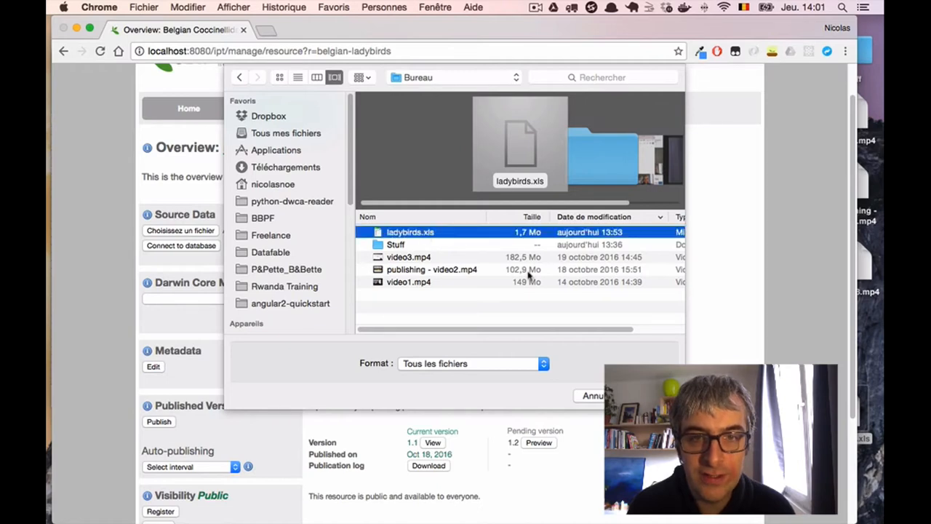
{"action": "key", "text": "Return"}
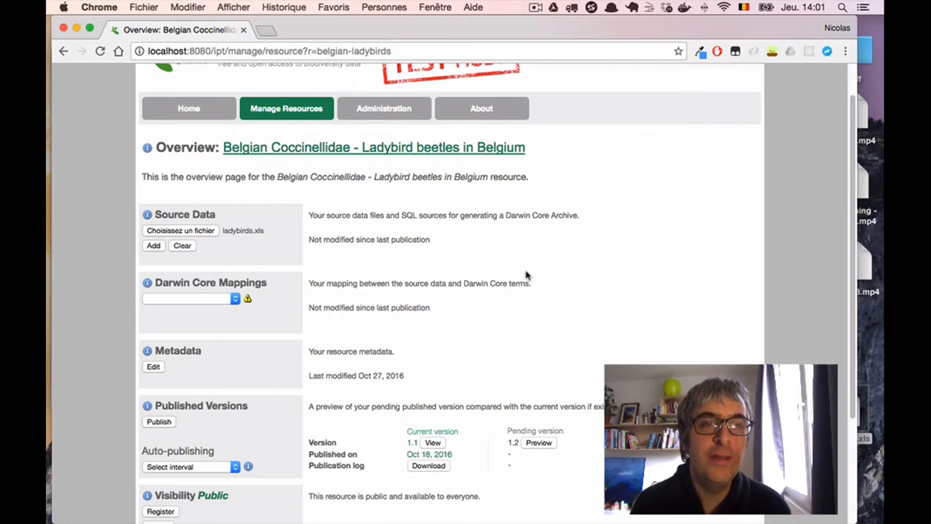
{"action": "left_click", "coordinate": [154, 247]}
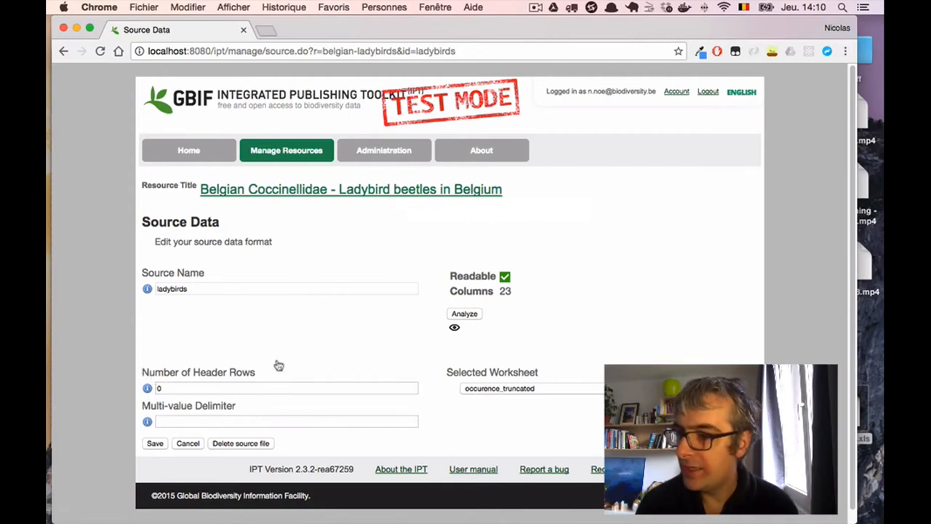
Switch to Excel and examine the column names in the first row of ladybirds.xls, from collectionCode through fieldNotes.
{"action": "key", "text": "super+Tab"}
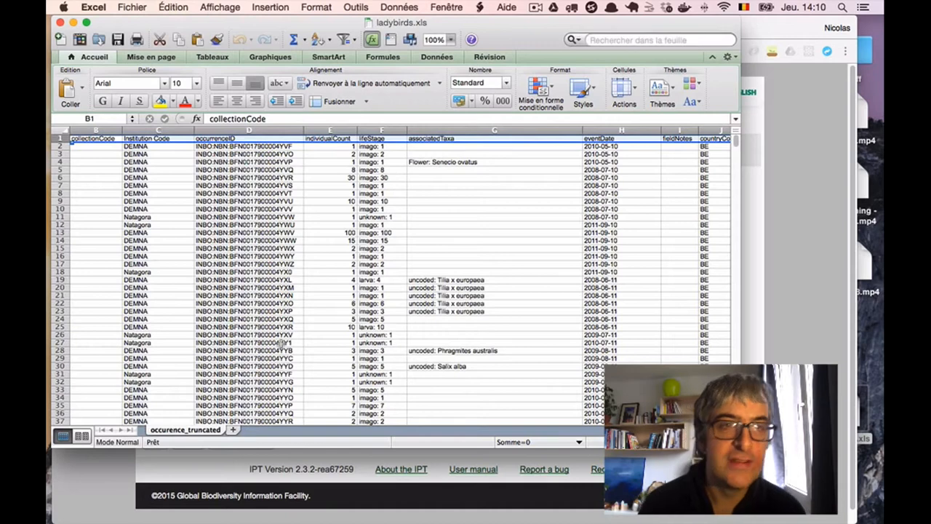
{"action": "left_click", "coordinate": [250, 195]}
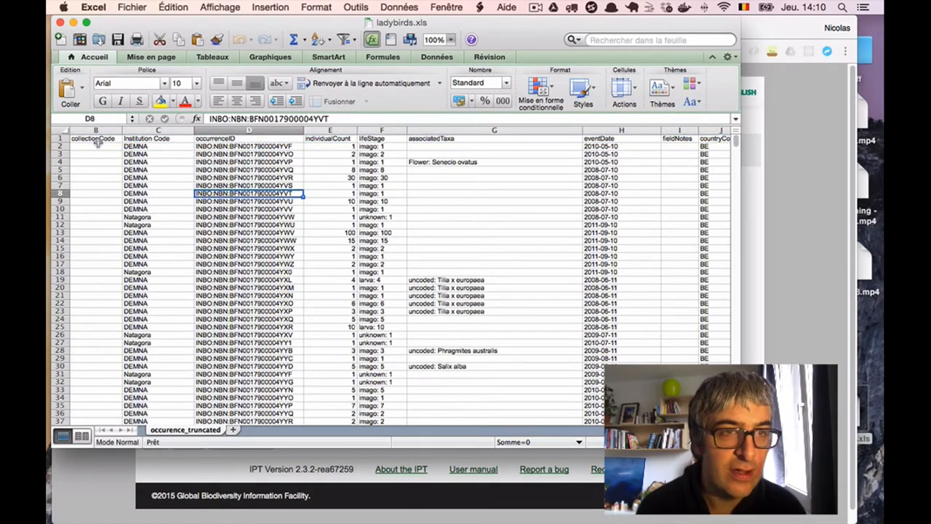
{"action": "left_click", "coordinate": [98, 138]}
{"action": "left_click", "coordinate": [149, 138]}
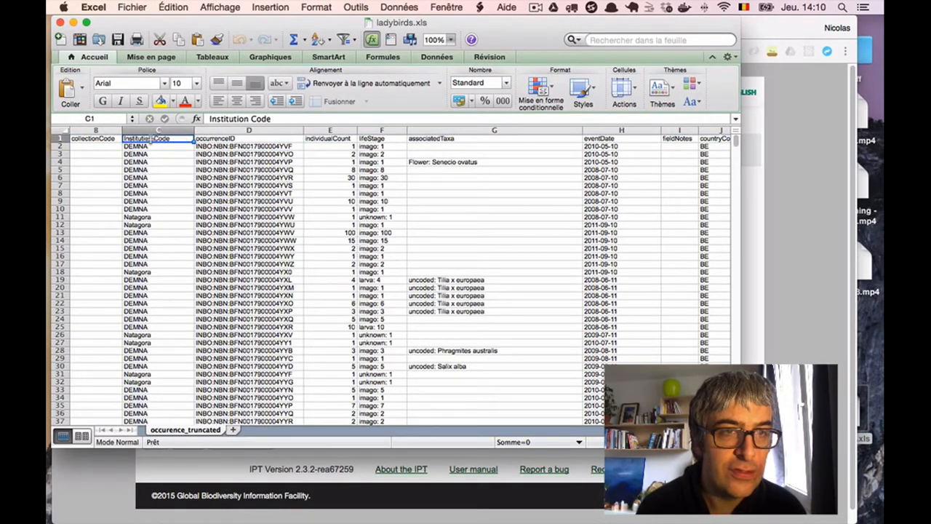
{"action": "left_click", "coordinate": [208, 140]}
{"action": "left_click", "coordinate": [329, 139]}
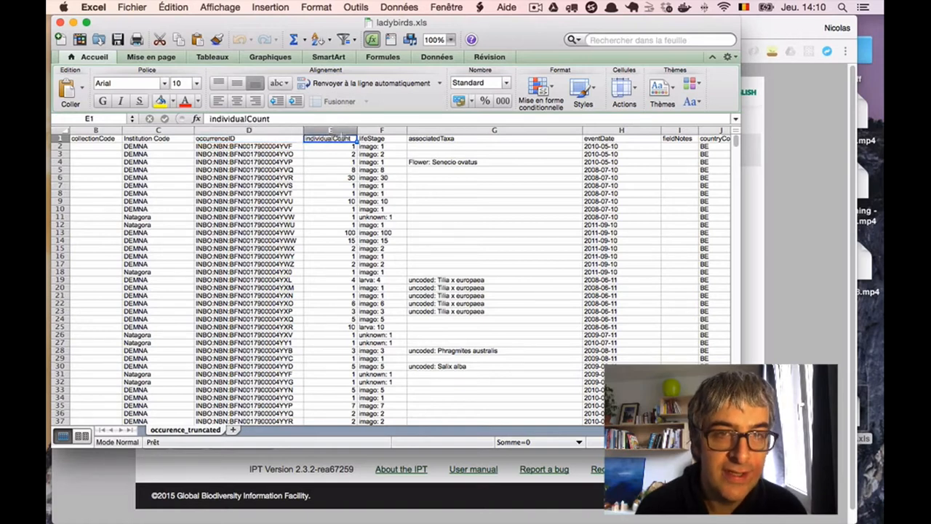
{"action": "left_click", "coordinate": [369, 138]}
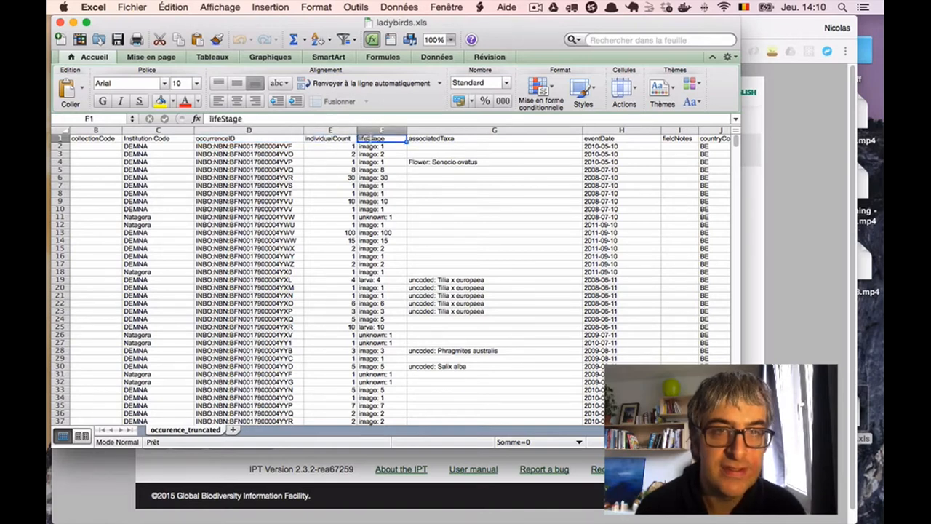
{"action": "left_click", "coordinate": [443, 139]}
{"action": "left_click", "coordinate": [591, 139]}
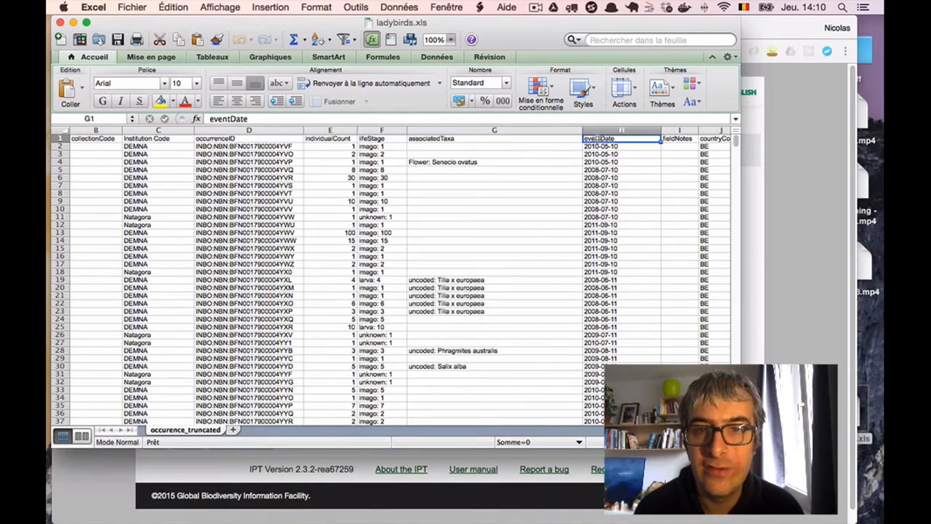
{"action": "left_click", "coordinate": [675, 138]}
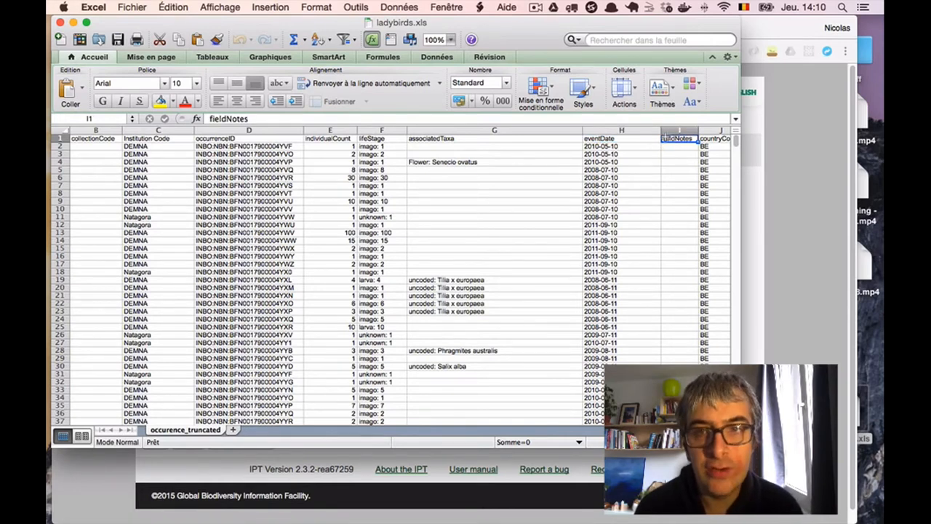
Back in the IPT in Chrome, set the ladybirds source's number of header rows to 1.
{"action": "left_click", "coordinate": [775, 182]}
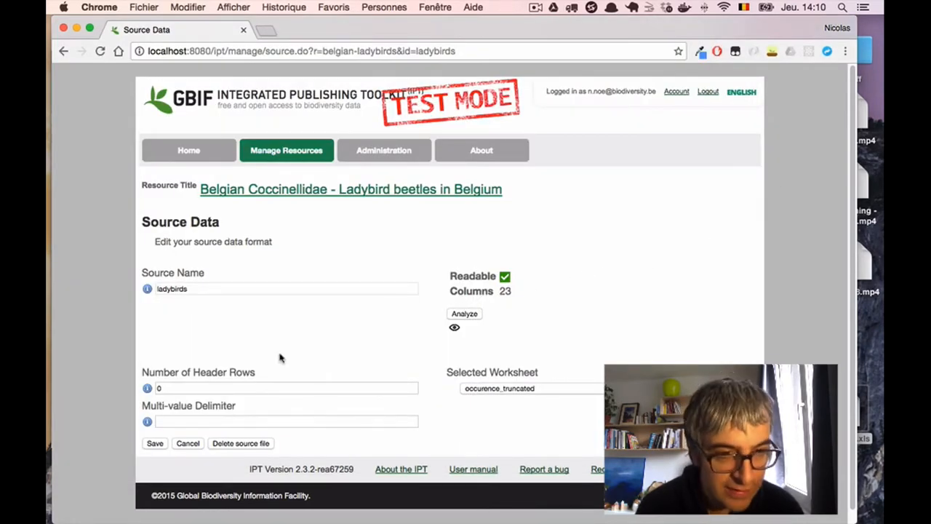
{"action": "double_click", "coordinate": [183, 389]}
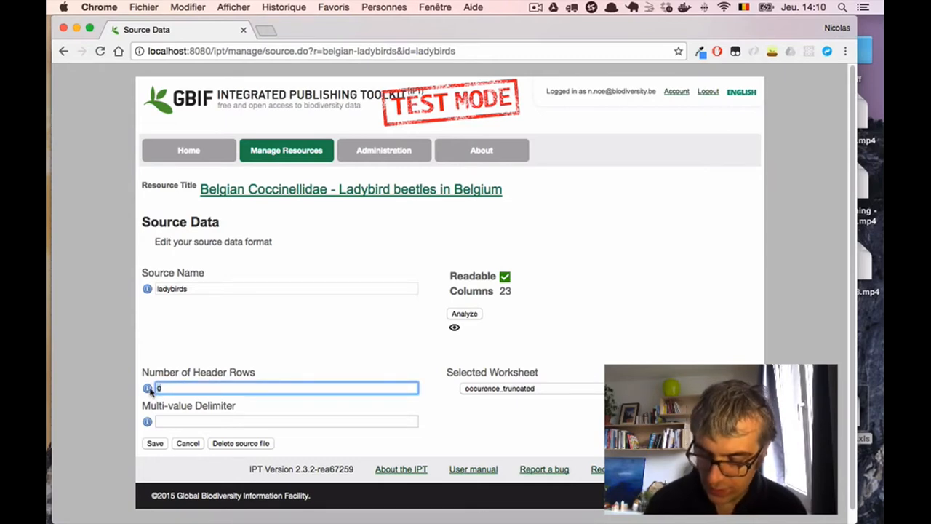
{"action": "type", "text": "1"}
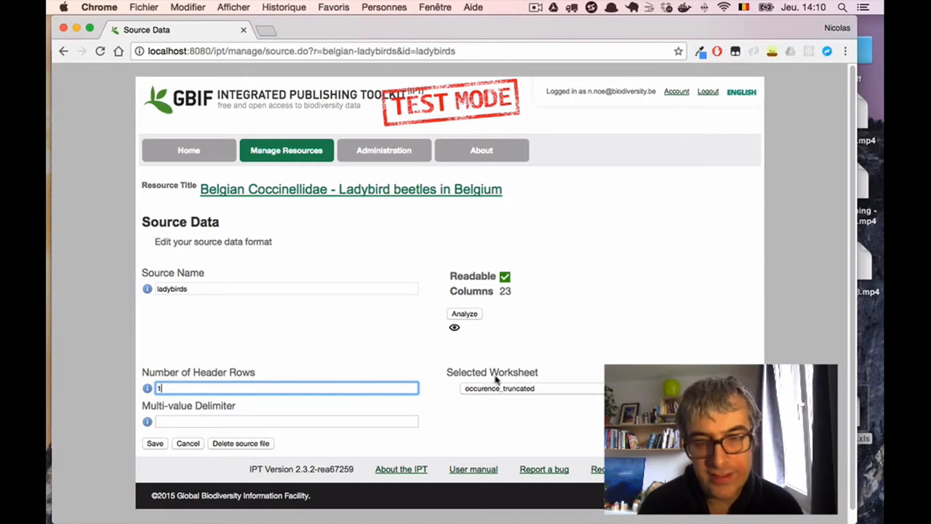
Check the worksheets available for the ladybirds source and keep occurence_truncated as the selected worksheet.
{"action": "left_click_drag", "start_coordinate": [447, 373], "coordinate": [512, 375]}
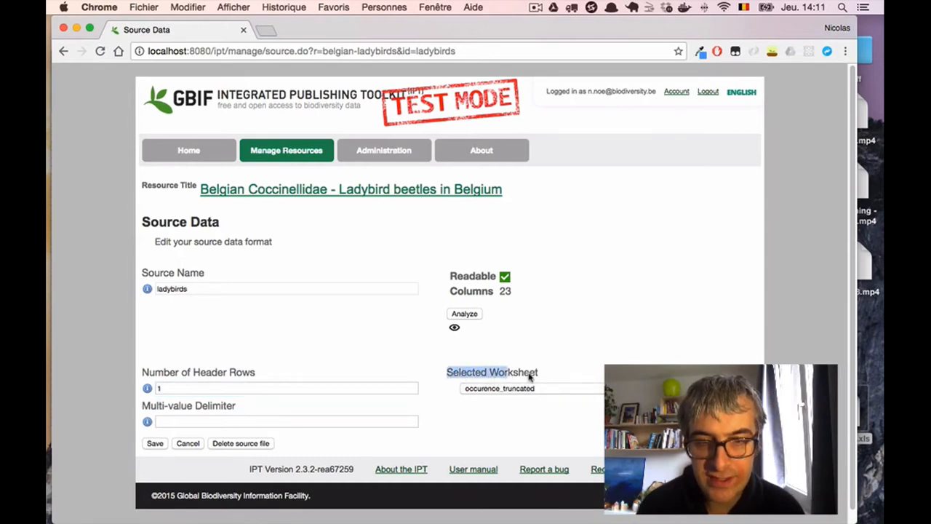
{"action": "left_click", "coordinate": [558, 394]}
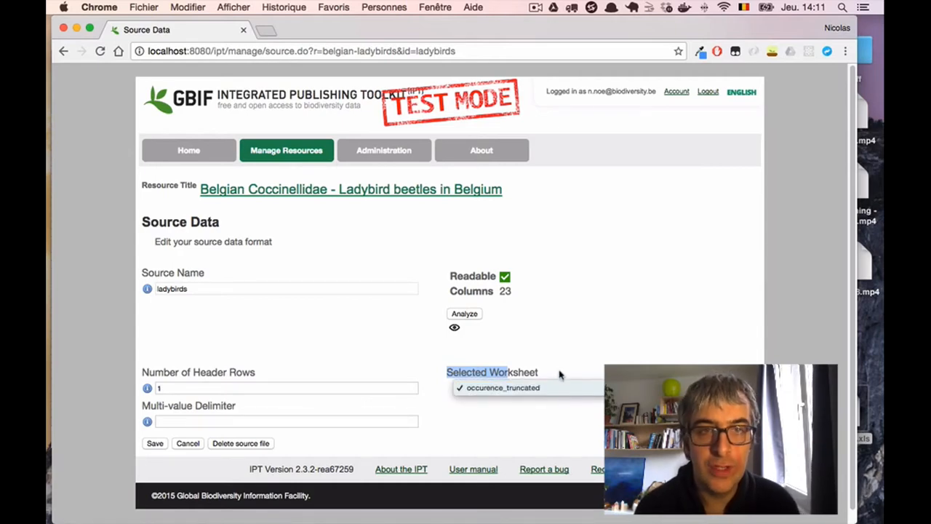
{"action": "left_click", "coordinate": [560, 372]}
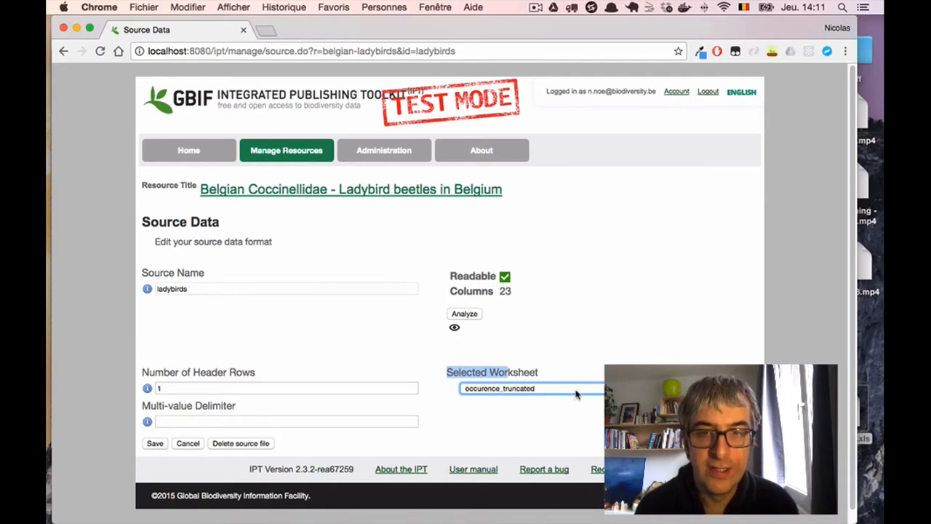
{"action": "left_click", "coordinate": [576, 390]}
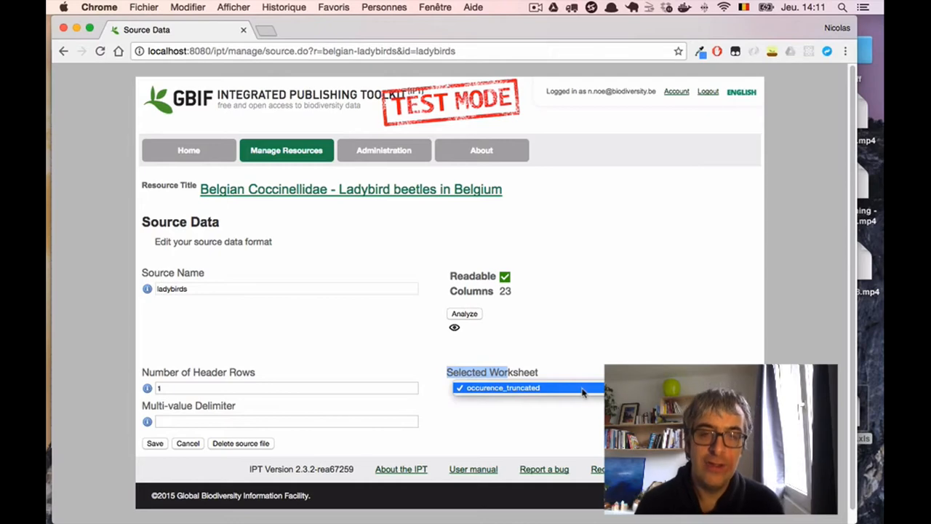
{"action": "left_click", "coordinate": [582, 391]}
{"action": "left_click", "coordinate": [542, 372]}
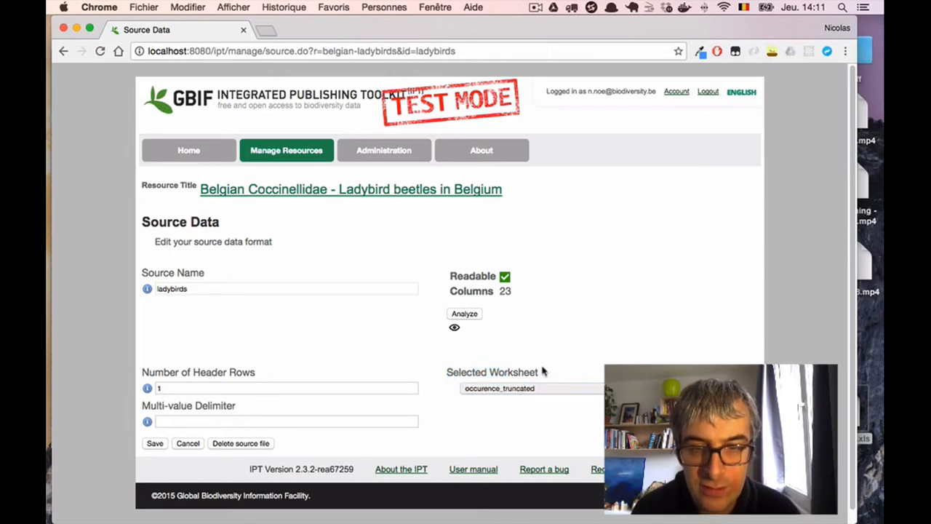
Analyze the ladybirds source and preview its rows, examining the columns from id through taxonRank.
{"action": "left_click", "coordinate": [542, 372]}
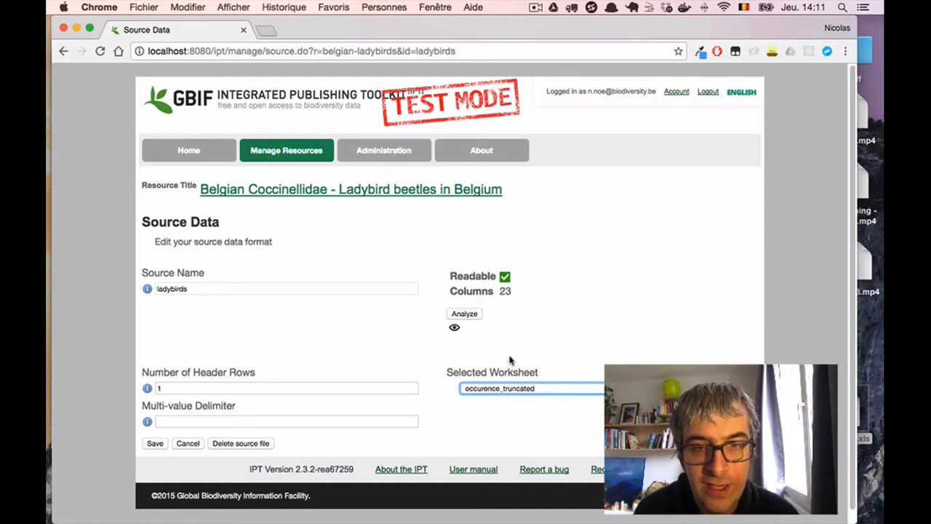
{"action": "left_click", "coordinate": [473, 315]}
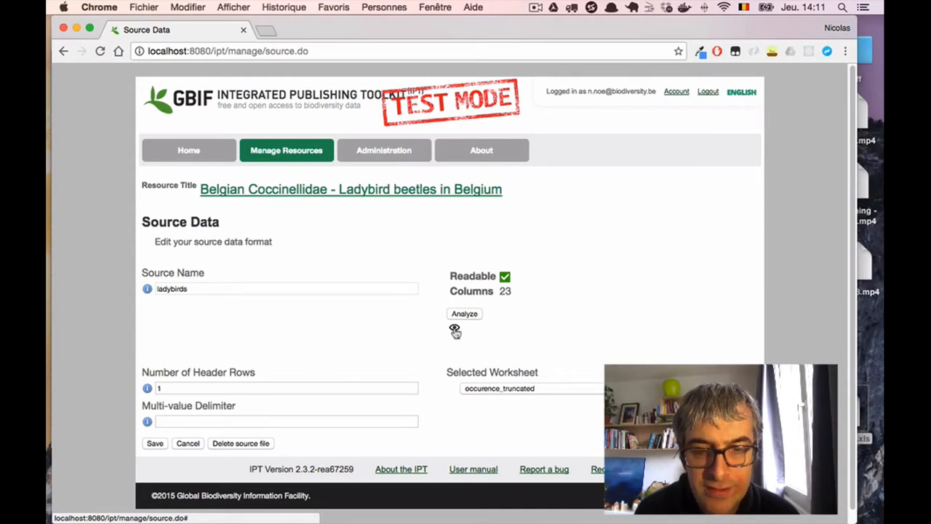
{"action": "left_click", "coordinate": [455, 330]}
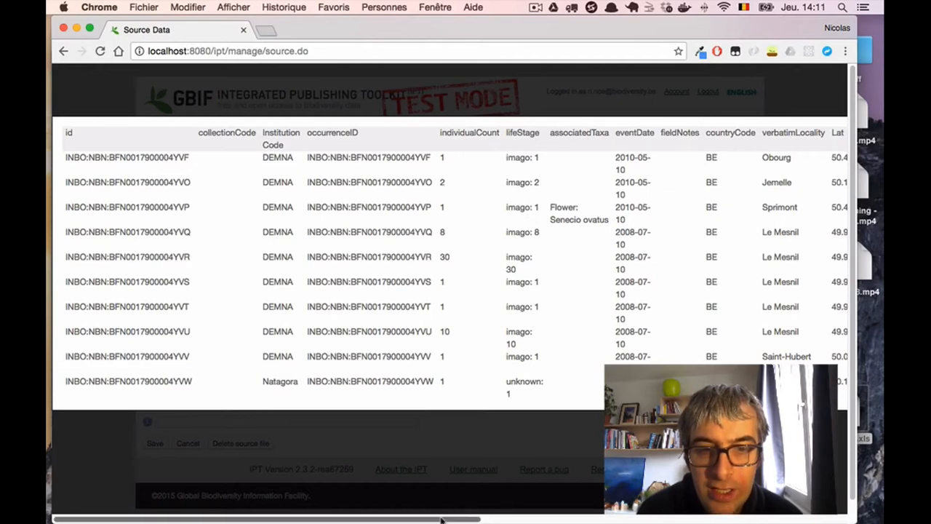
{"action": "left_click_drag", "start_coordinate": [442, 521], "coordinate": [771, 515]}
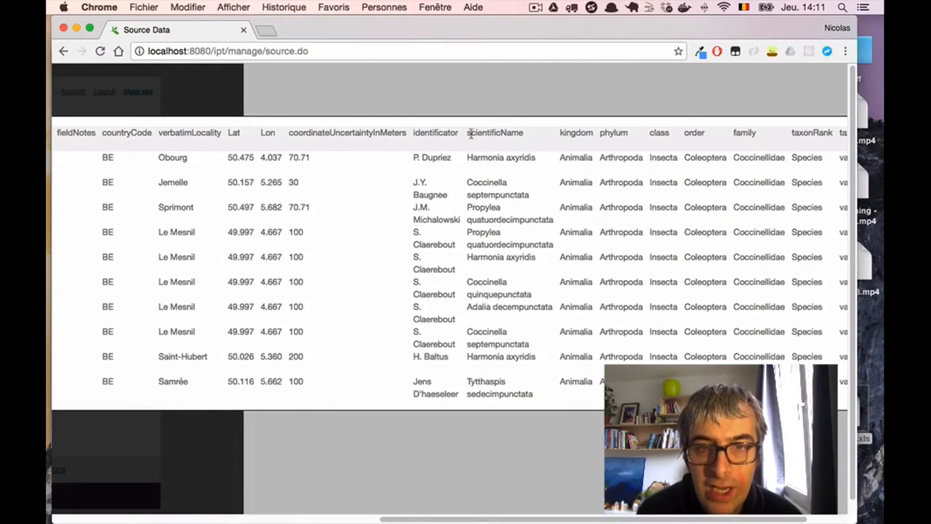
{"action": "scroll", "coordinate": [469, 266], "scroll_direction": "down", "scroll_amount": 2}
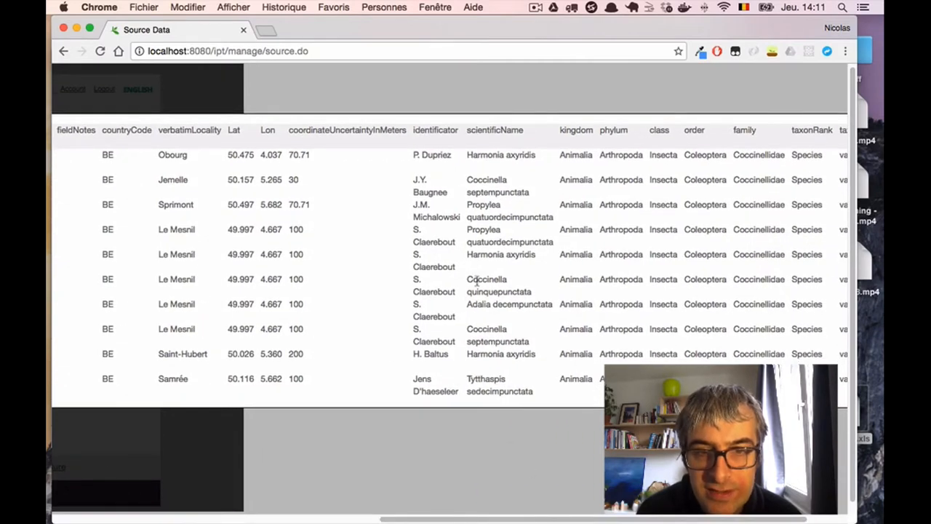
{"action": "scroll", "coordinate": [476, 280], "scroll_direction": "up", "scroll_amount": 2}
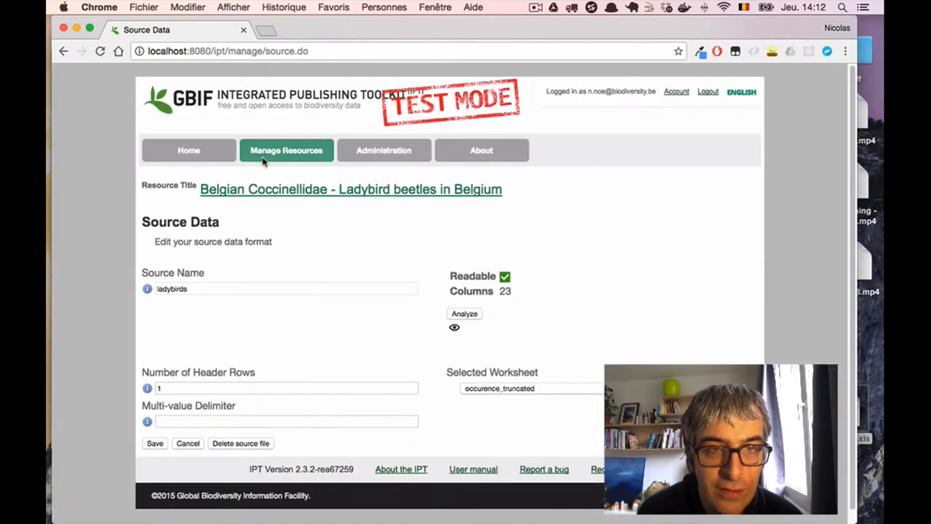
{"action": "key", "text": "Escape"}
Recheck the preview's columns through kingdom, close it and save the ladybirds source settings.
{"action": "left_click", "coordinate": [454, 327]}
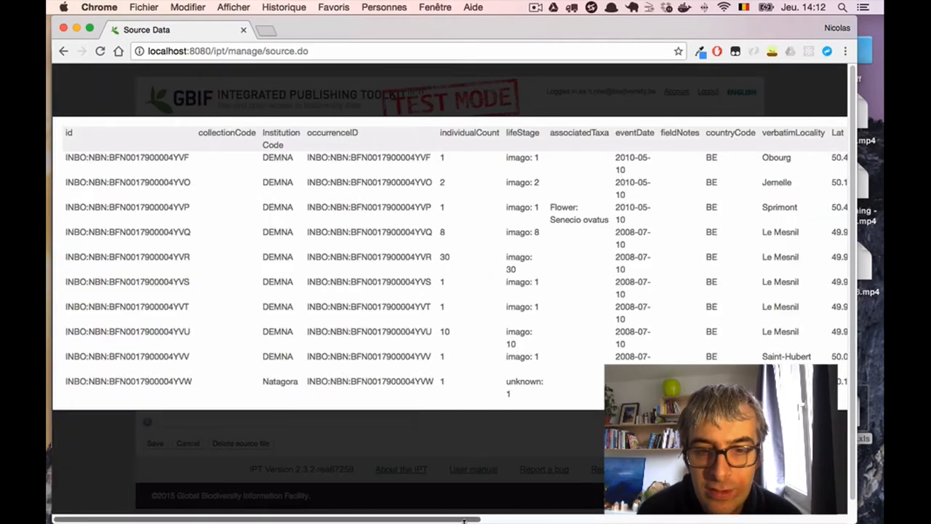
{"action": "left_click_drag", "start_coordinate": [472, 519], "coordinate": [674, 519]}
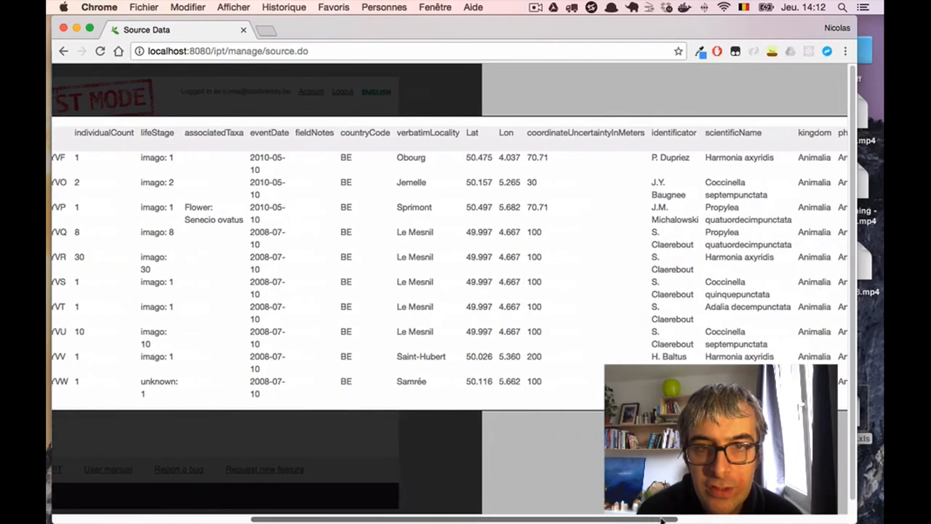
{"action": "left_click", "coordinate": [460, 452]}
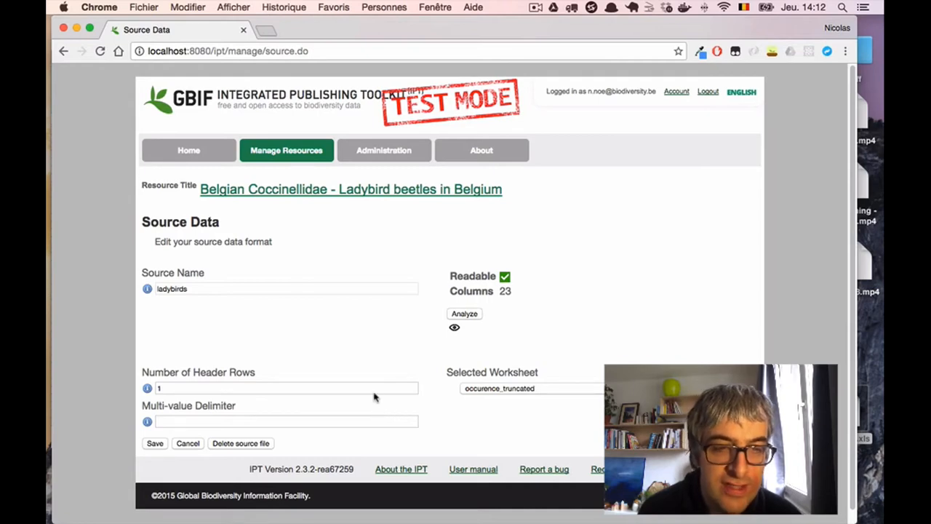
{"action": "left_click", "coordinate": [159, 445]}
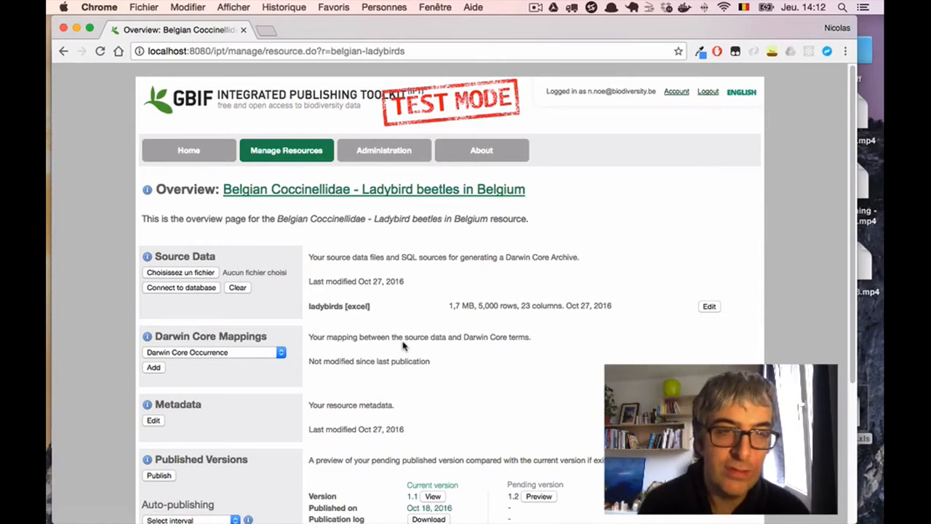
Add a Darwin Core Occurrence mapping to the Belgian Coccinellidae resource.
{"action": "scroll", "coordinate": [409, 354], "scroll_direction": "down", "scroll_amount": 2}
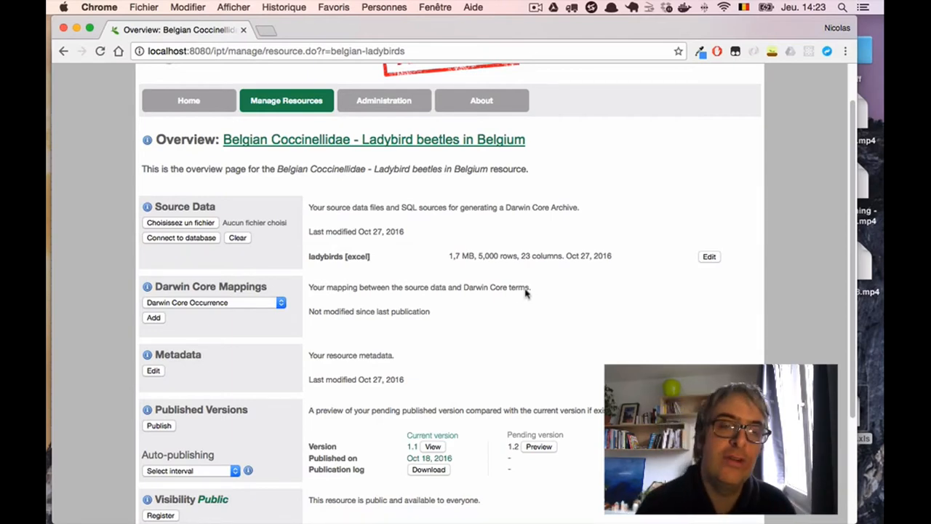
{"action": "left_click", "coordinate": [280, 304]}
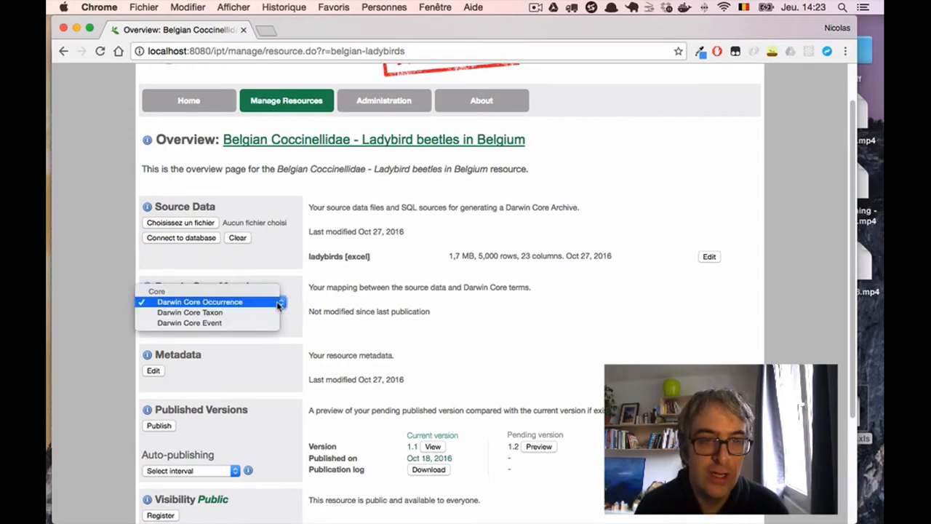
{"action": "left_click", "coordinate": [325, 306]}
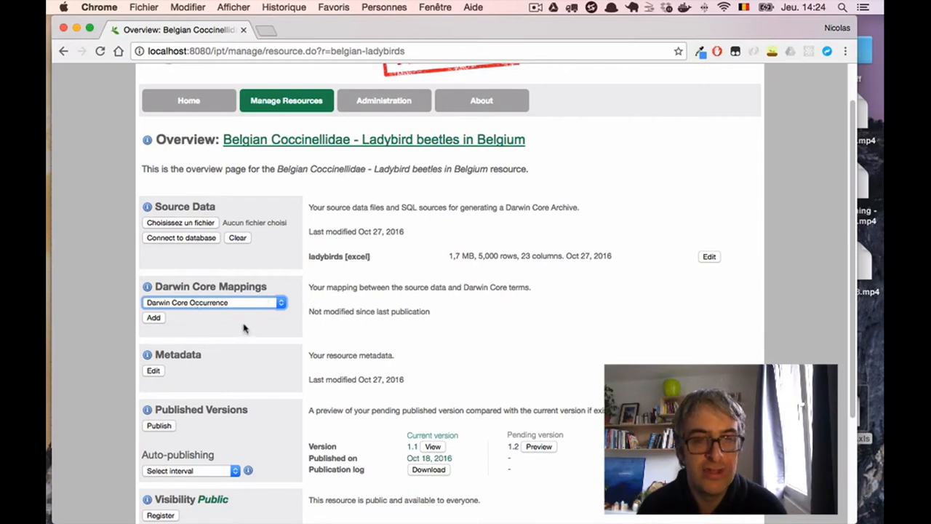
{"action": "left_click", "coordinate": [153, 319]}
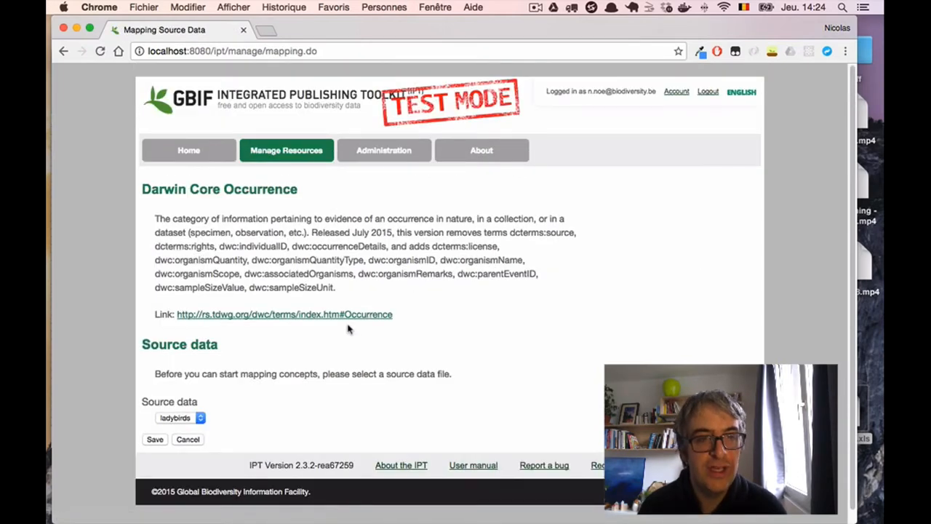
Keep ladybirds as the mapping's source data and save the selection to begin mapping its fields.
{"action": "scroll", "coordinate": [374, 320], "scroll_direction": "down", "scroll_amount": 1}
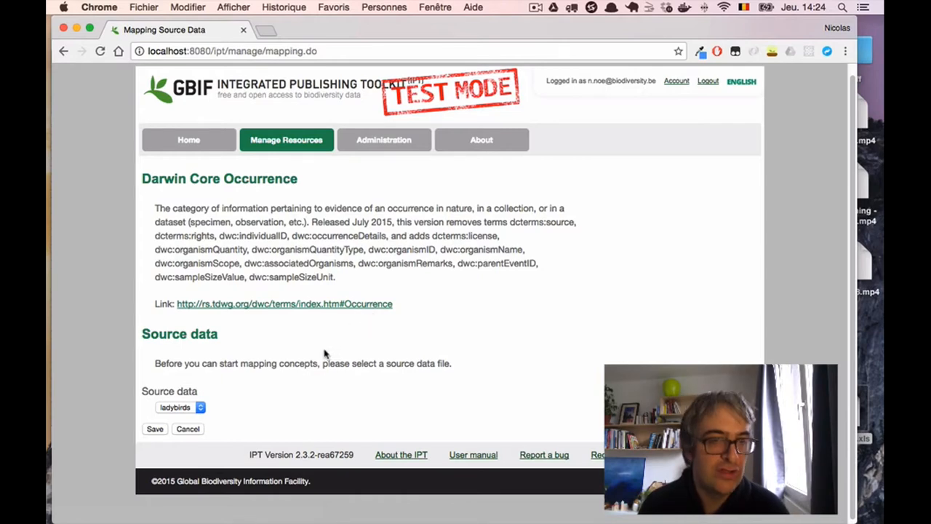
{"action": "left_click", "coordinate": [198, 408]}
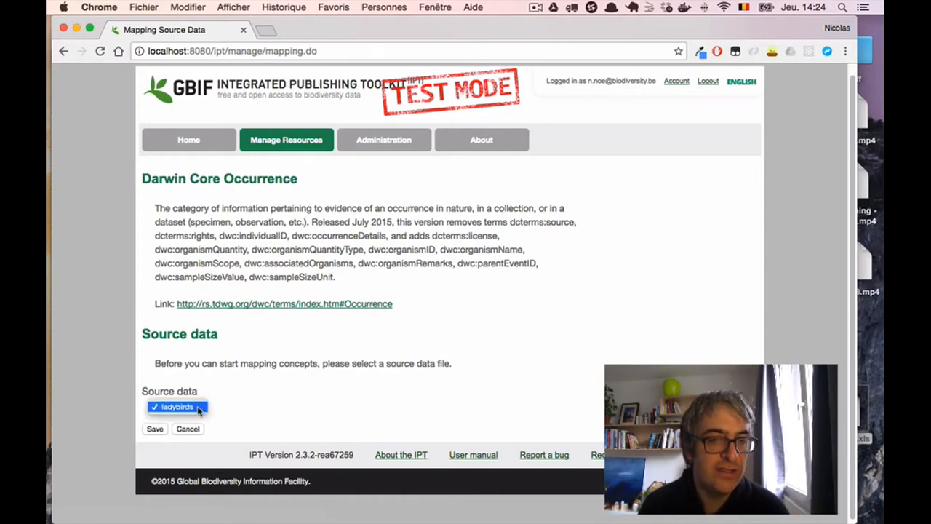
{"action": "left_click", "coordinate": [264, 408]}
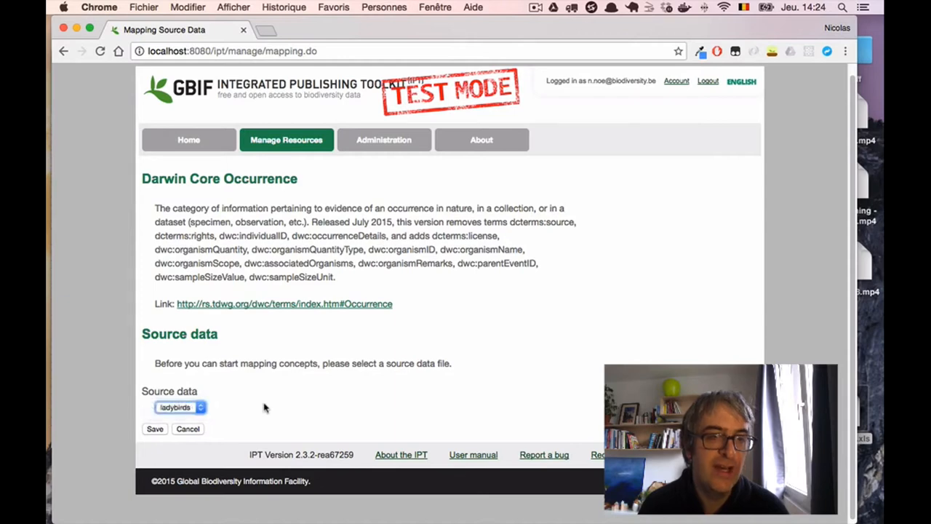
{"action": "left_click", "coordinate": [155, 429]}
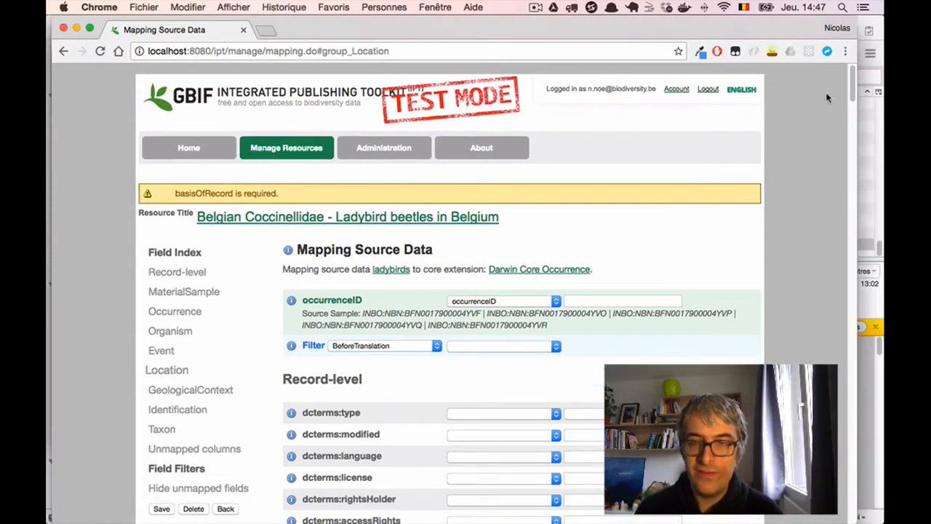
Examine the Event and Location field mappings and read the description of the decimalLatitude term.
{"action": "left_click_drag", "start_coordinate": [854, 79], "coordinate": [855, 231]}
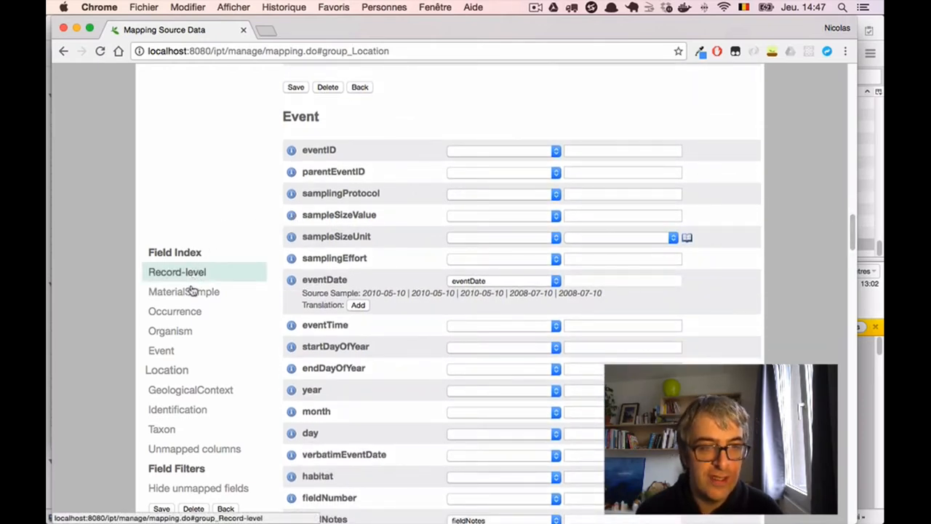
{"action": "left_click", "coordinate": [229, 378]}
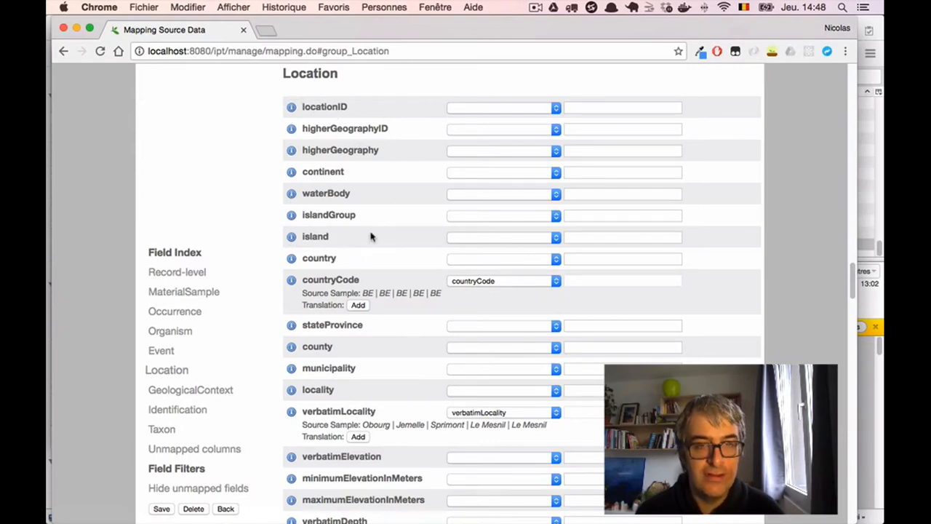
{"action": "scroll", "coordinate": [418, 252], "scroll_direction": "down", "scroll_amount": 3}
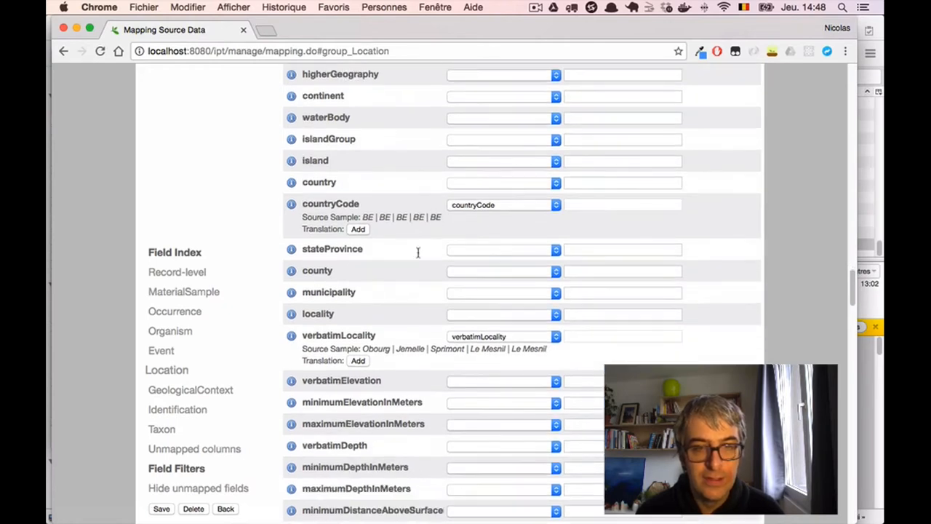
{"action": "scroll", "coordinate": [418, 254], "scroll_direction": "down", "scroll_amount": 15}
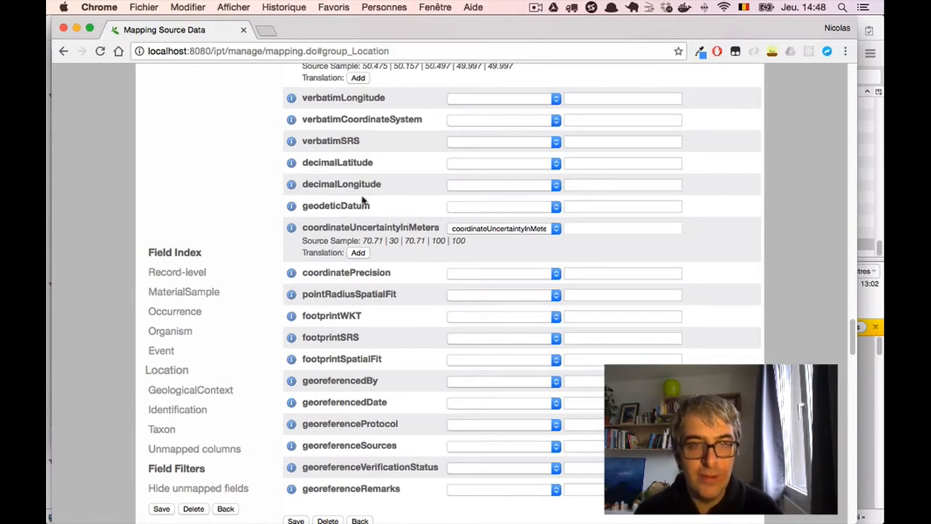
{"action": "left_click_drag", "start_coordinate": [303, 162], "coordinate": [397, 168]}
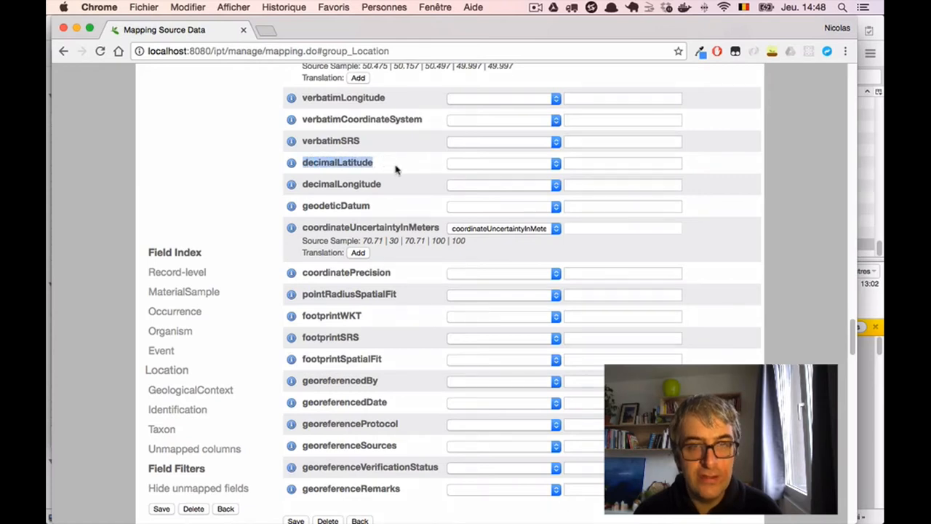
{"action": "left_click", "coordinate": [396, 169]}
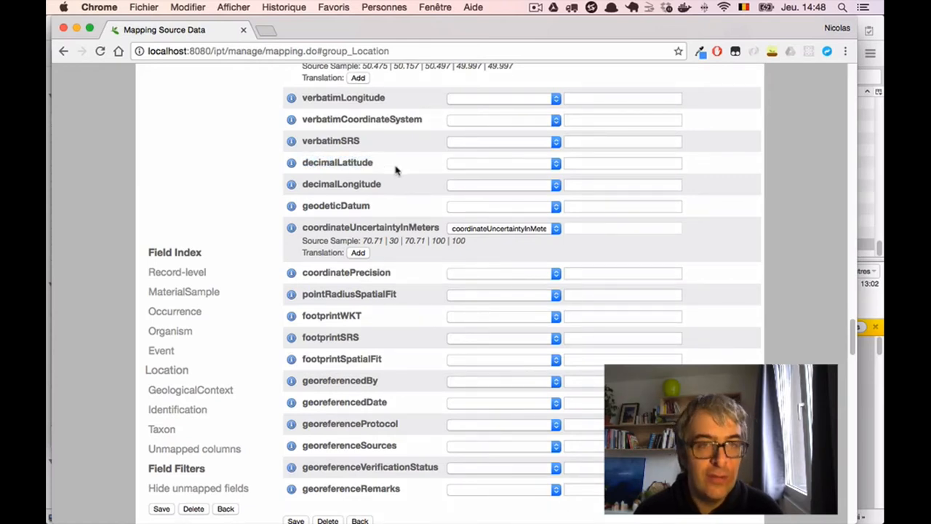
{"action": "left_click", "coordinate": [292, 163]}
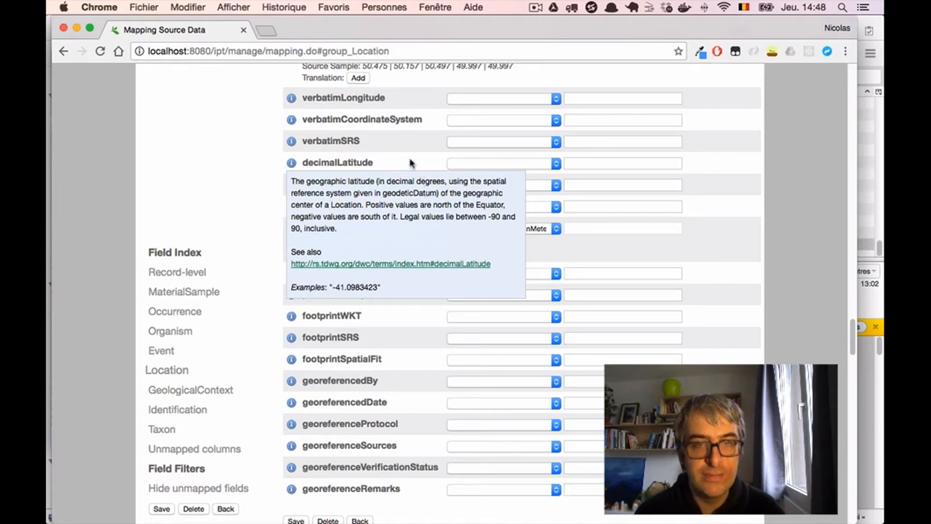
{"action": "left_click", "coordinate": [292, 163]}
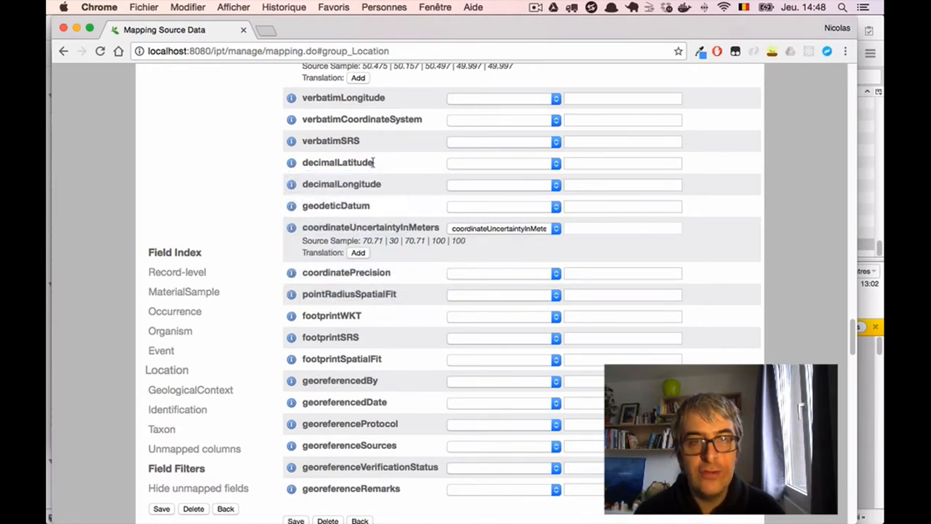
Check the source columns offered for decimalLatitude, then switch to Excel and examine the Lat column of ladybirds.xls.
{"action": "left_click", "coordinate": [518, 166]}
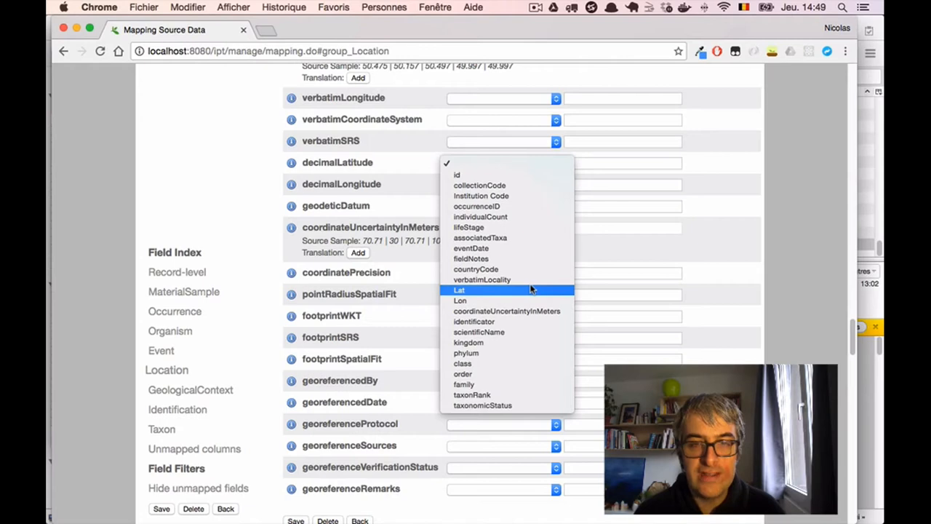
{"action": "left_click", "coordinate": [437, 187]}
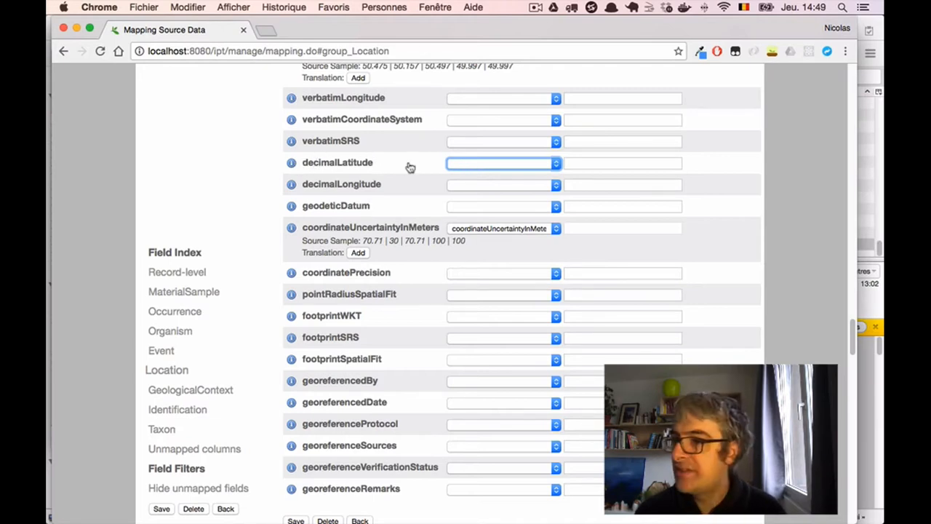
{"action": "key", "text": "super+Tab"}
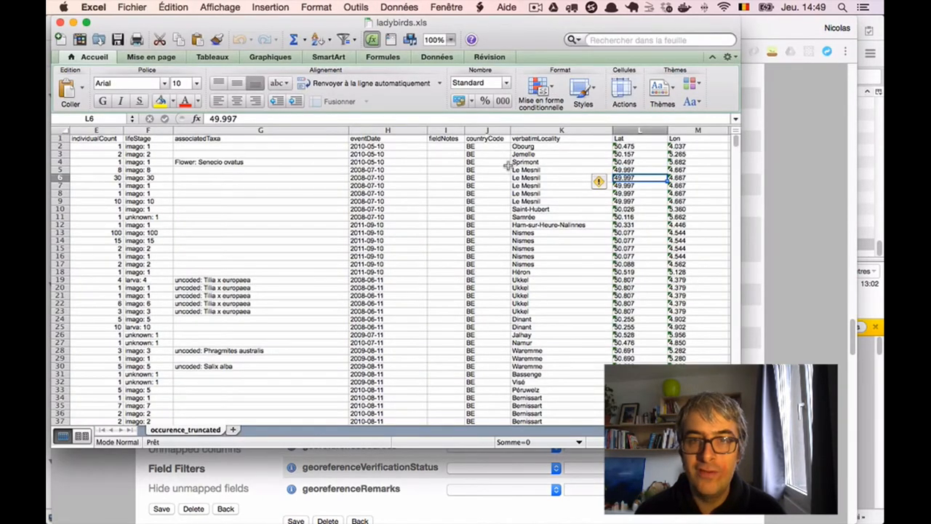
{"action": "left_click", "coordinate": [624, 138]}
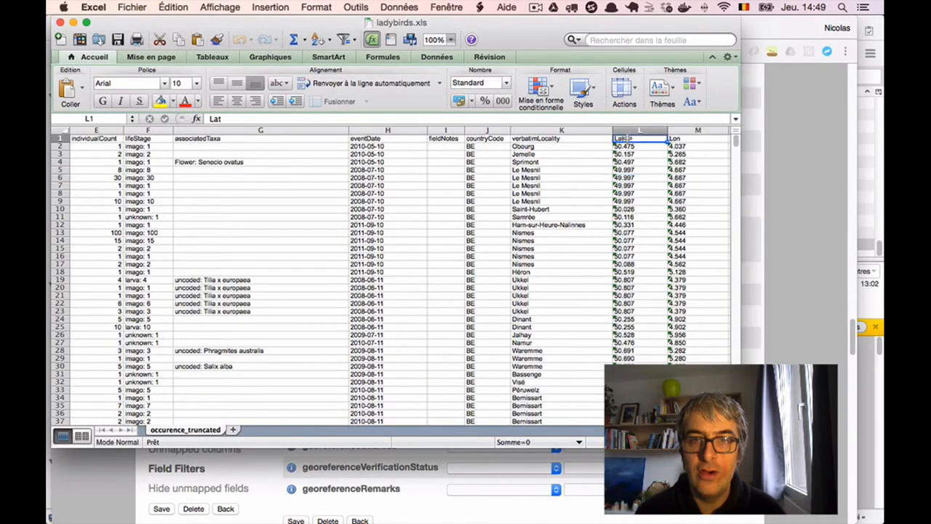
{"action": "left_click", "coordinate": [631, 131]}
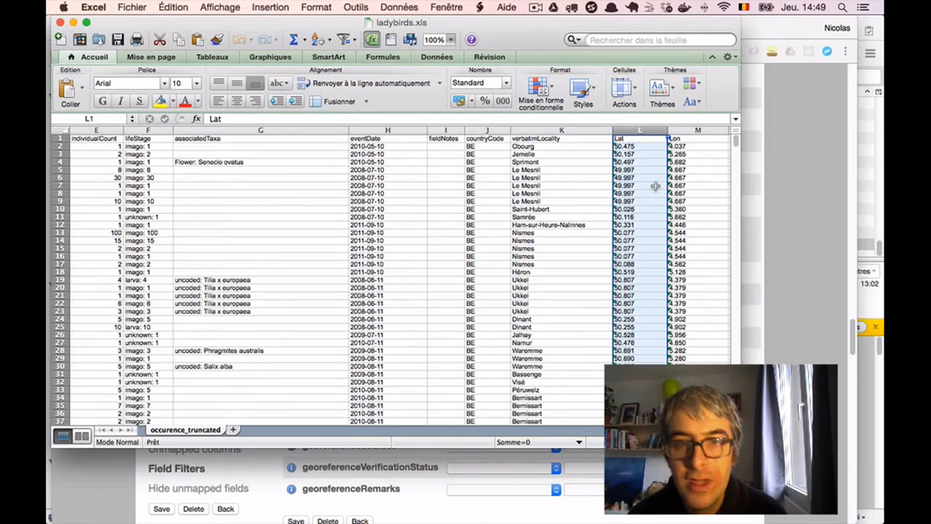
Back in the IPT in Chrome, map the decimalLatitude term to the source column Lat.
{"action": "key", "text": "super+Tab"}
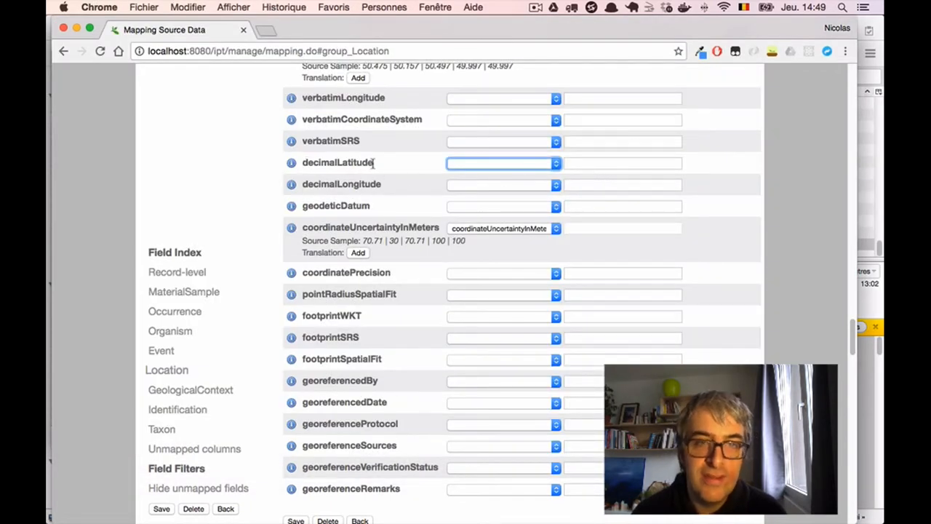
{"action": "left_click", "coordinate": [494, 163]}
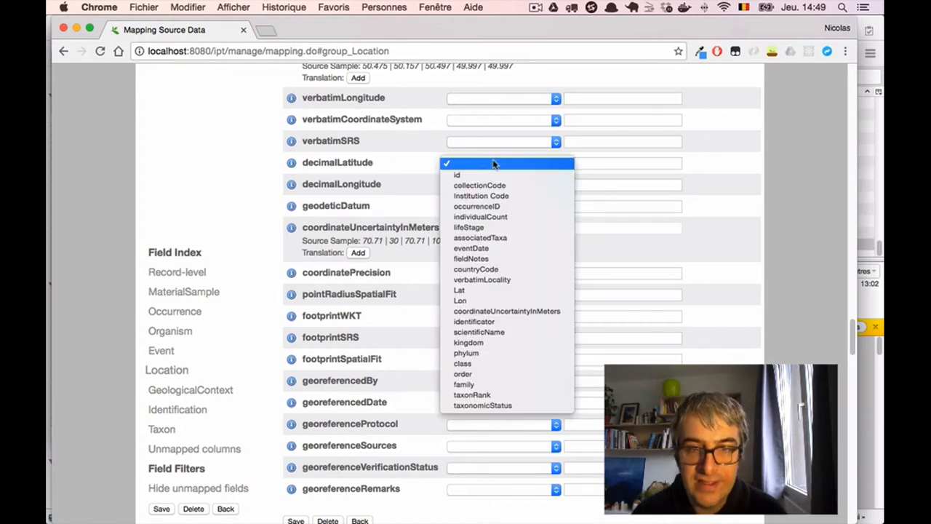
{"action": "left_click", "coordinate": [535, 291]}
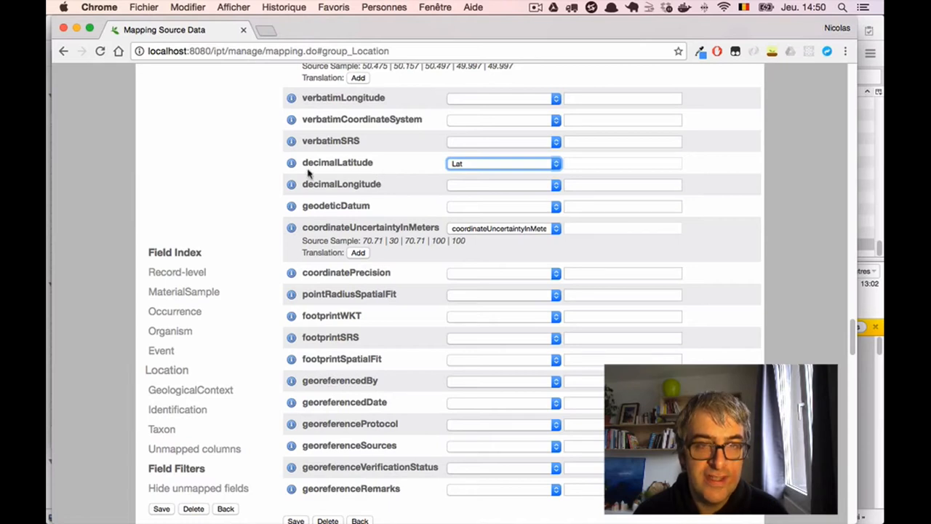
{"action": "left_click_drag", "start_coordinate": [302, 187], "coordinate": [385, 186]}
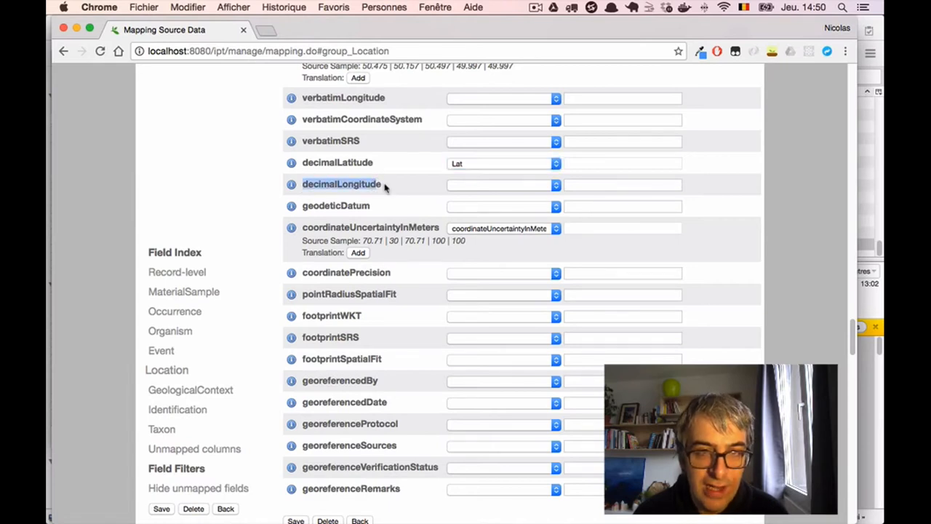
Read the decimalLongitude term's description, then switch to Excel and examine the Lon column of ladybirds.xls.
{"action": "left_click", "coordinate": [385, 186]}
{"action": "left_click", "coordinate": [292, 185]}
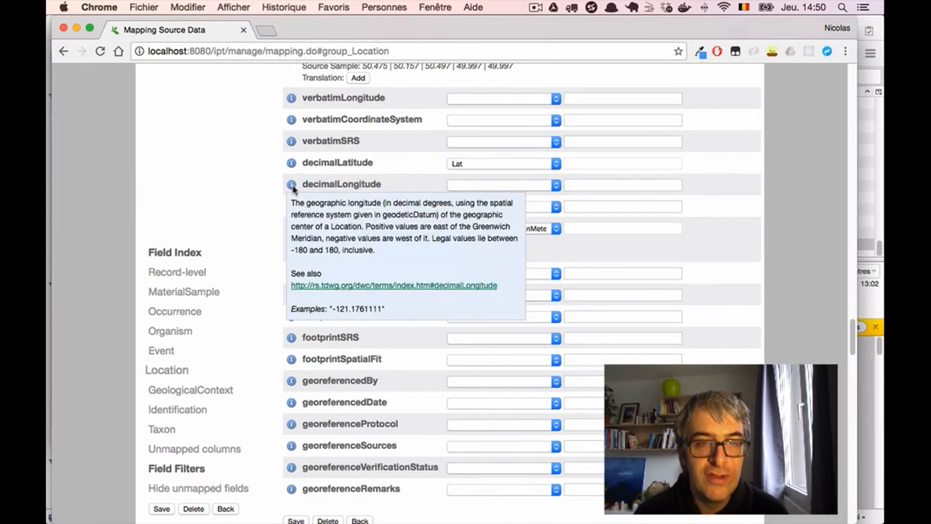
{"action": "left_click", "coordinate": [292, 185]}
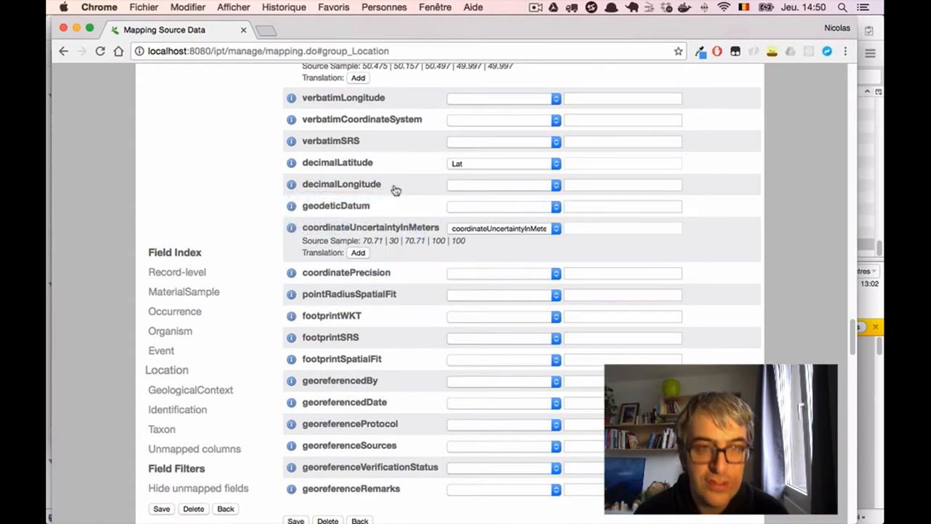
{"action": "key", "text": "super+Tab"}
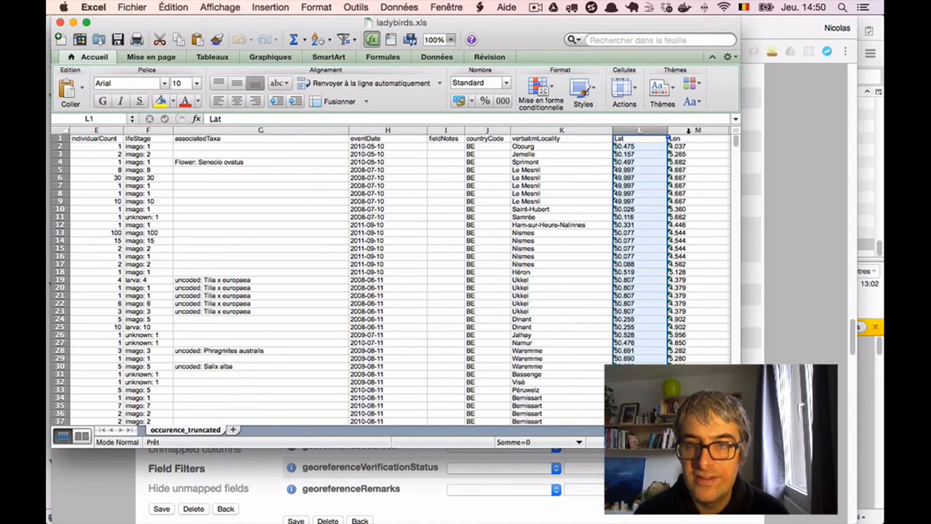
{"action": "left_click", "coordinate": [685, 130]}
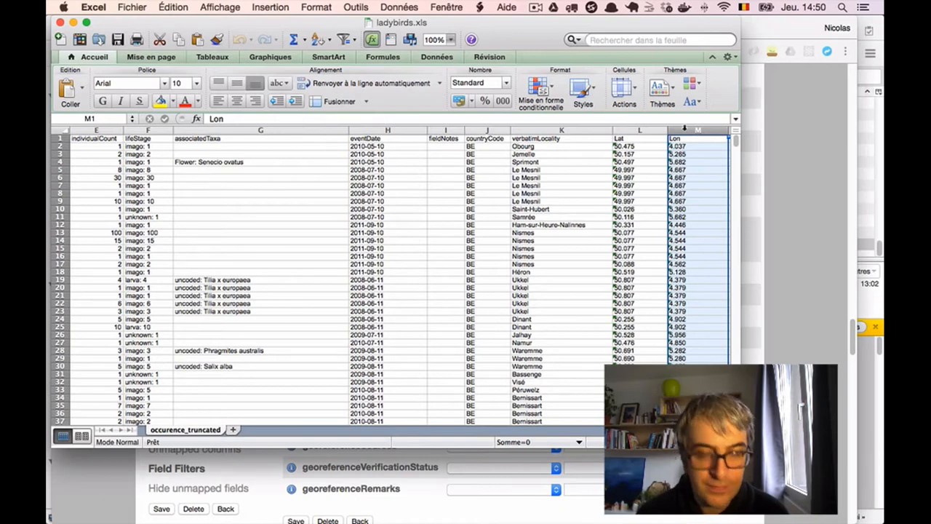
Back in the IPT in Chrome, map the decimalLongitude term to the source column Lon and save the mapping.
{"action": "key", "text": "super+Tab"}
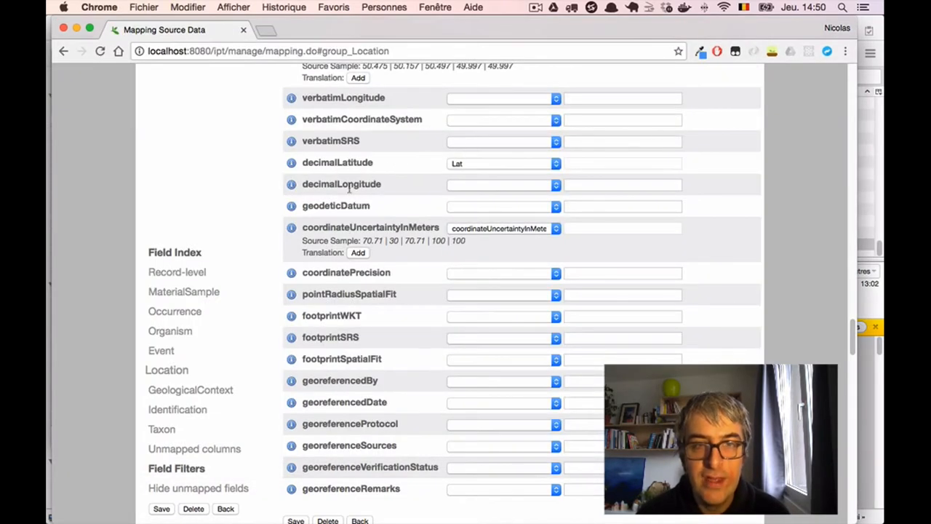
{"action": "left_click", "coordinate": [470, 186]}
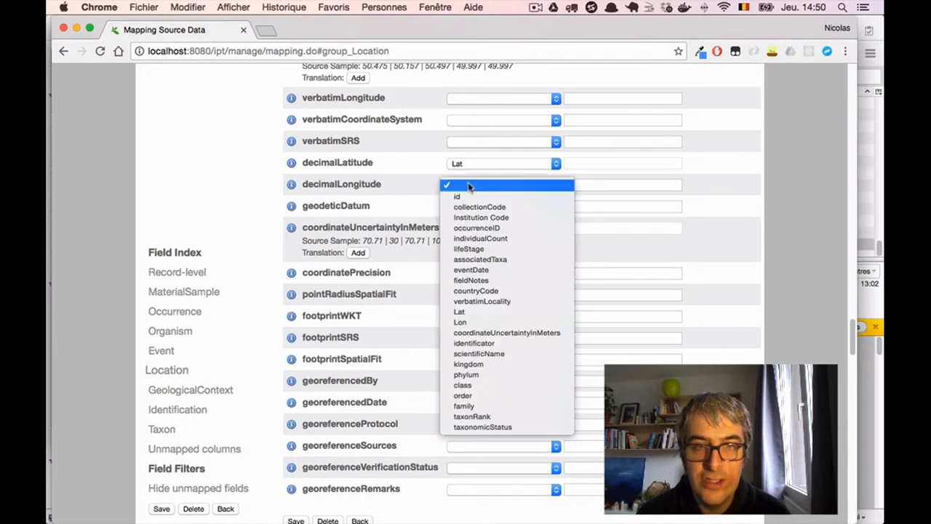
{"action": "left_click", "coordinate": [484, 323]}
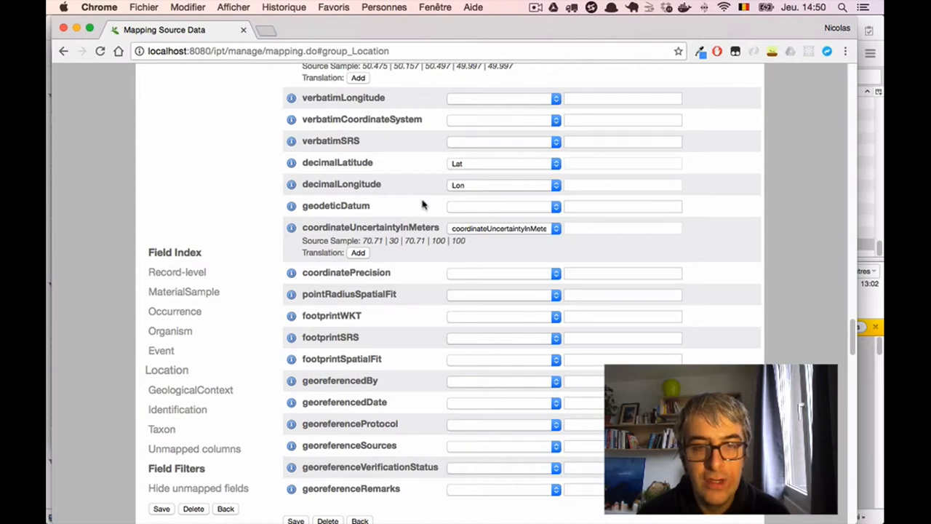
{"action": "scroll", "coordinate": [422, 205], "scroll_direction": "down", "scroll_amount": 1}
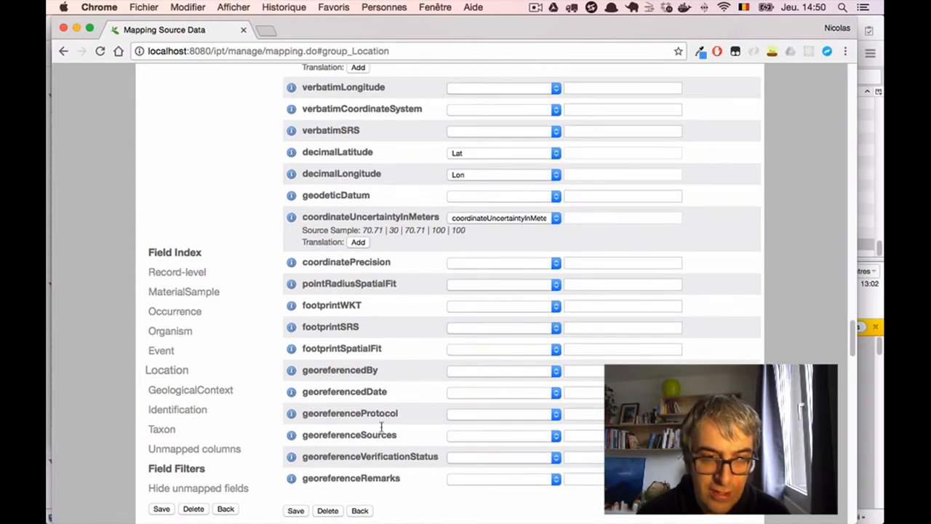
{"action": "left_click", "coordinate": [295, 511]}
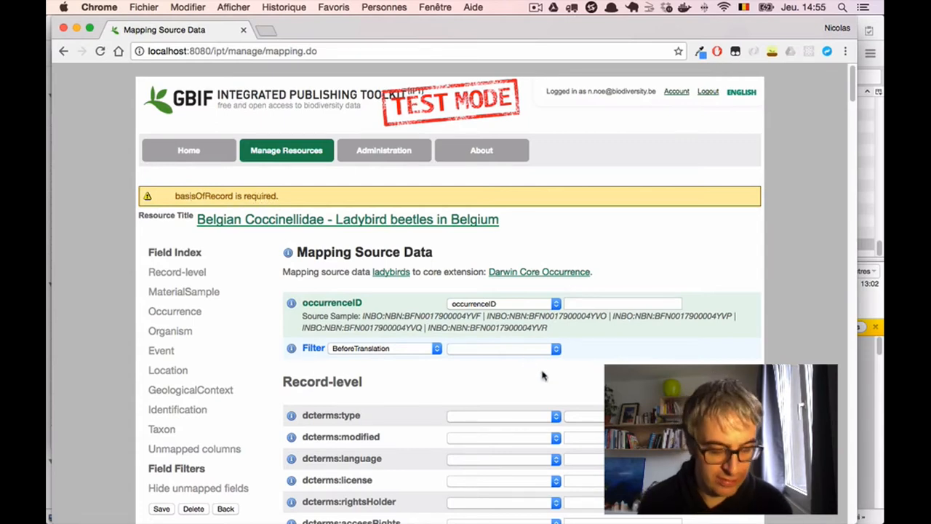
Find the basisOfRecord term on the mapping page by searching for "basisOf" and read its description.
{"action": "key", "text": "super+f"}
{"action": "type", "text": "basi"}
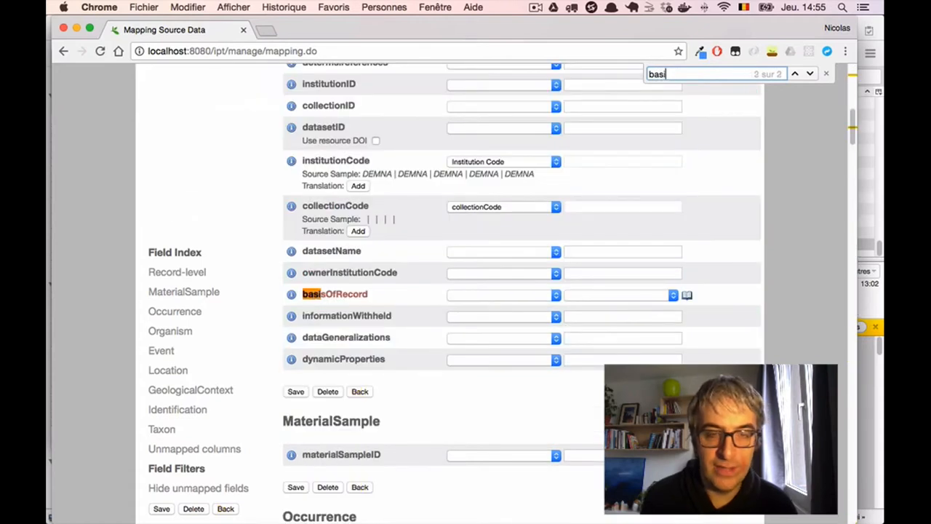
{"action": "type", "text": "sOf"}
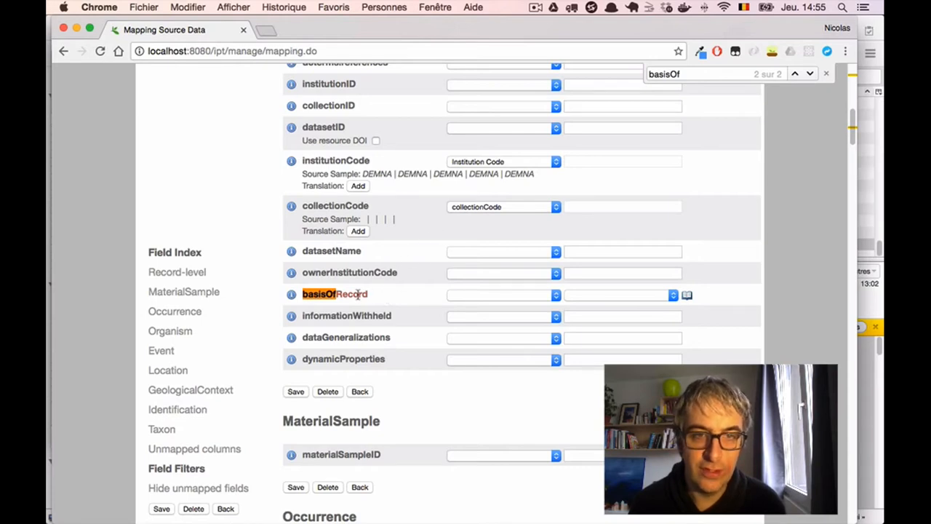
{"action": "mouse_move", "coordinate": [293, 297]}
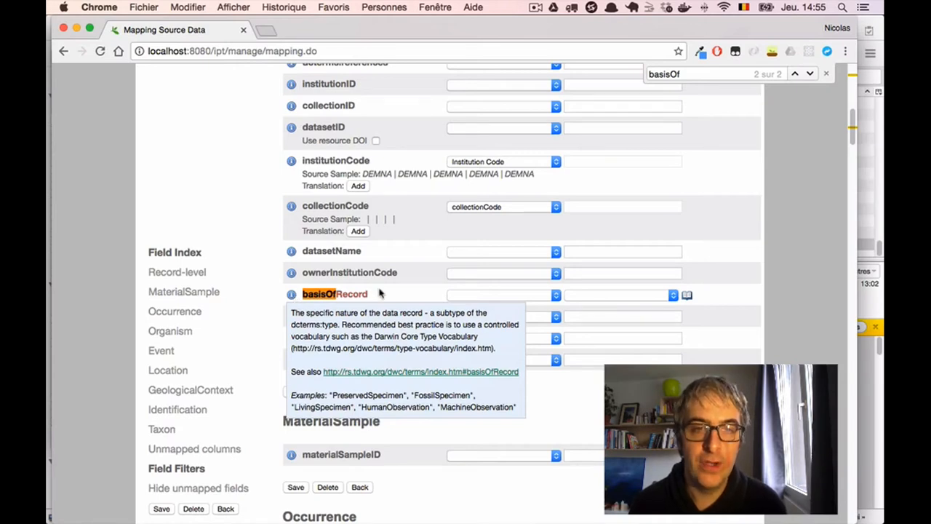
{"action": "left_click", "coordinate": [293, 295]}
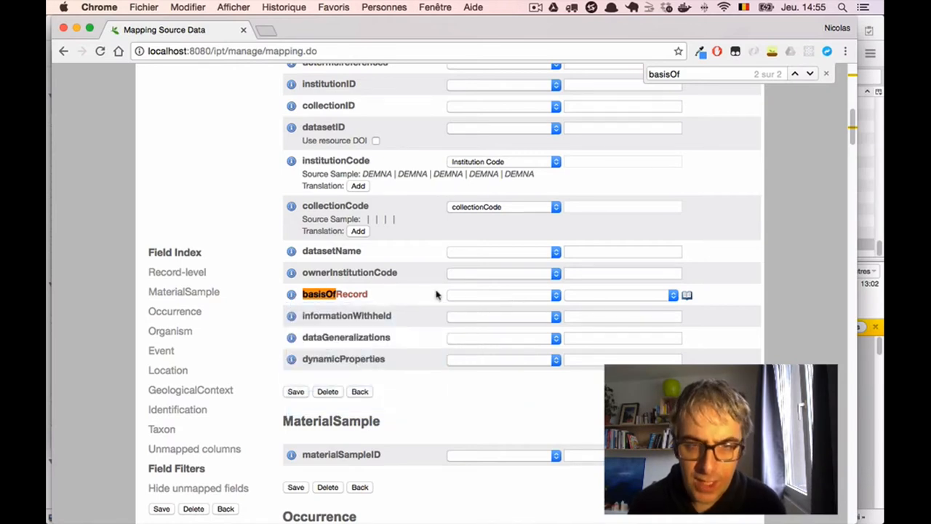
Check the source columns offered for basisOfRecord, then switch to Excel and look over the columns of ladybirds.xls.
{"action": "left_click", "coordinate": [560, 296]}
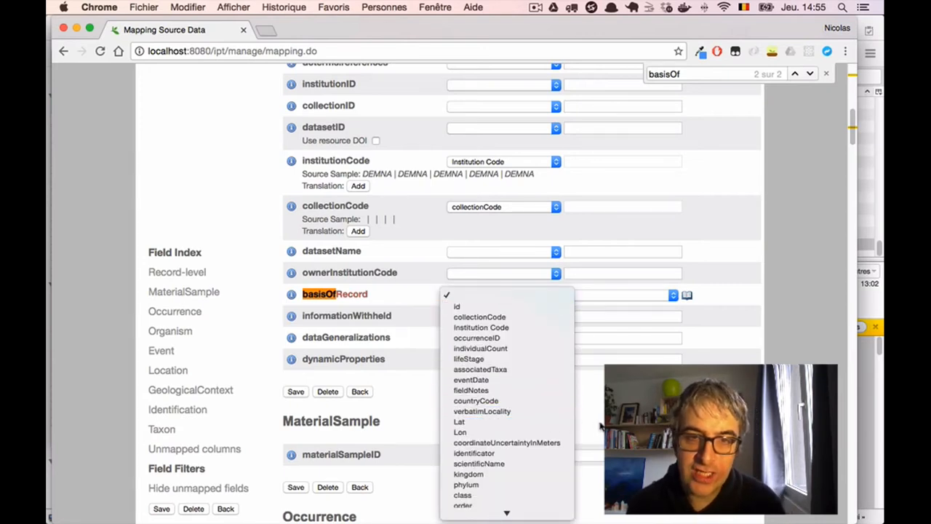
{"action": "key", "text": "Escape"}
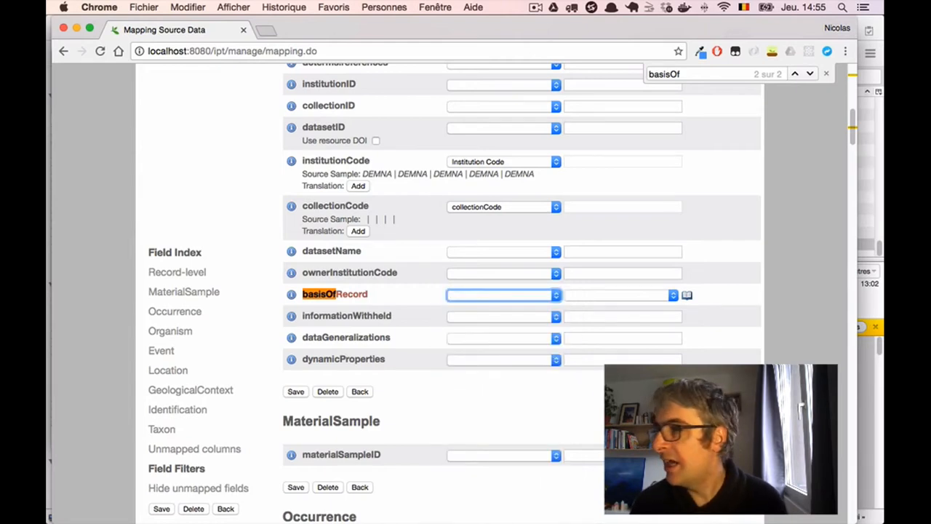
{"action": "key", "text": "super+Tab"}
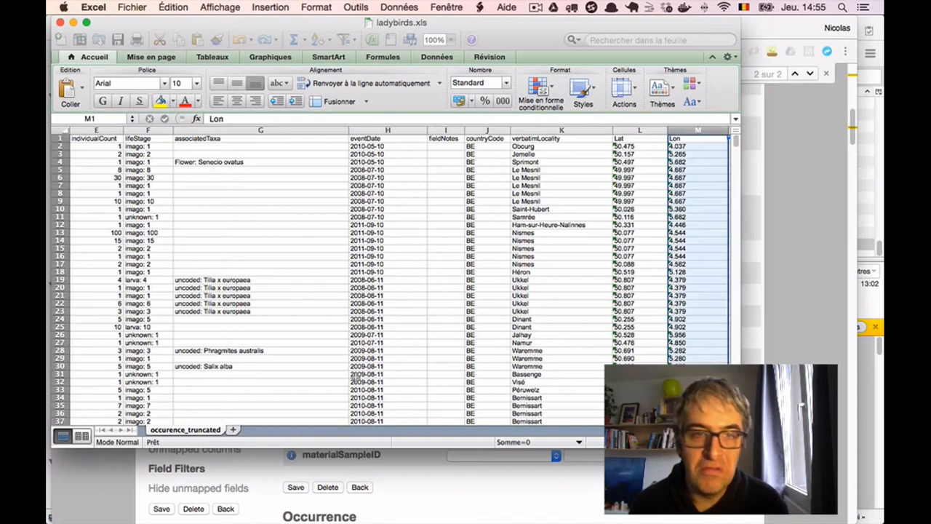
{"action": "left_click", "coordinate": [244, 398]}
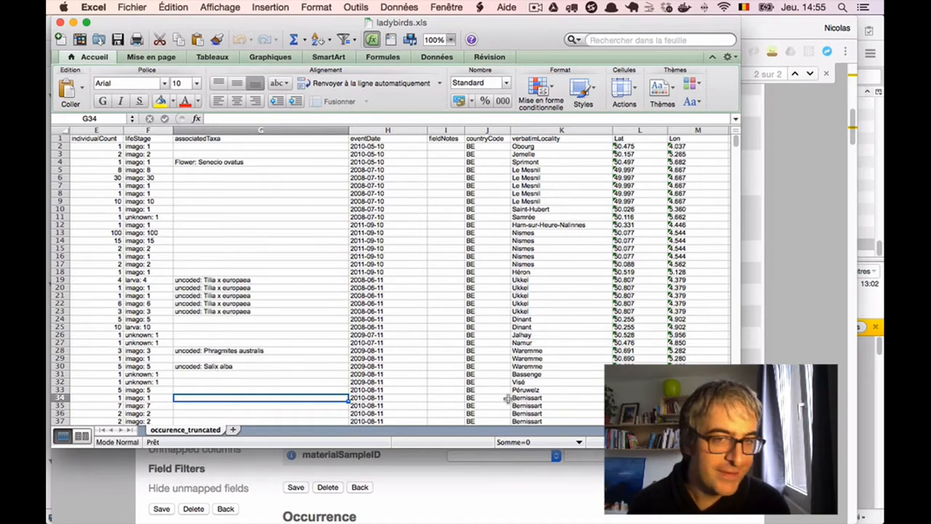
{"action": "left_click", "coordinate": [291, 192]}
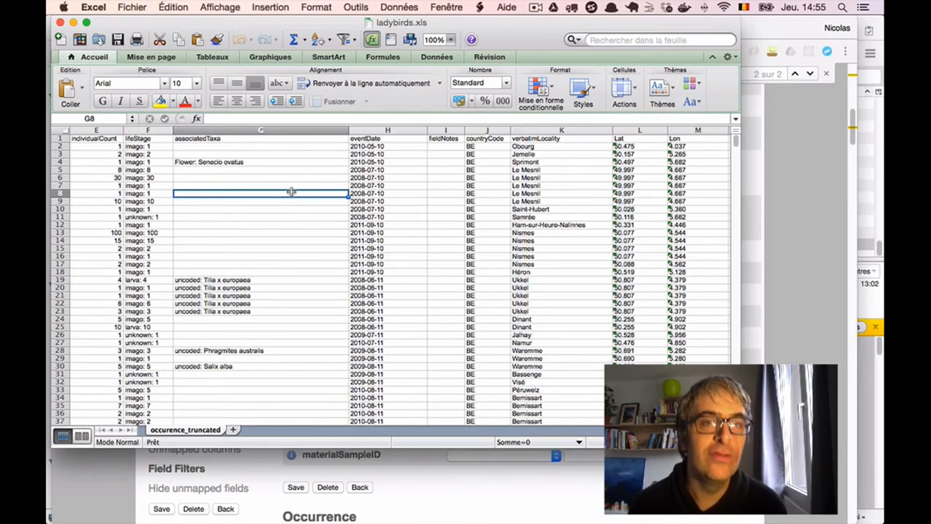
{"action": "left_click", "coordinate": [280, 144]}
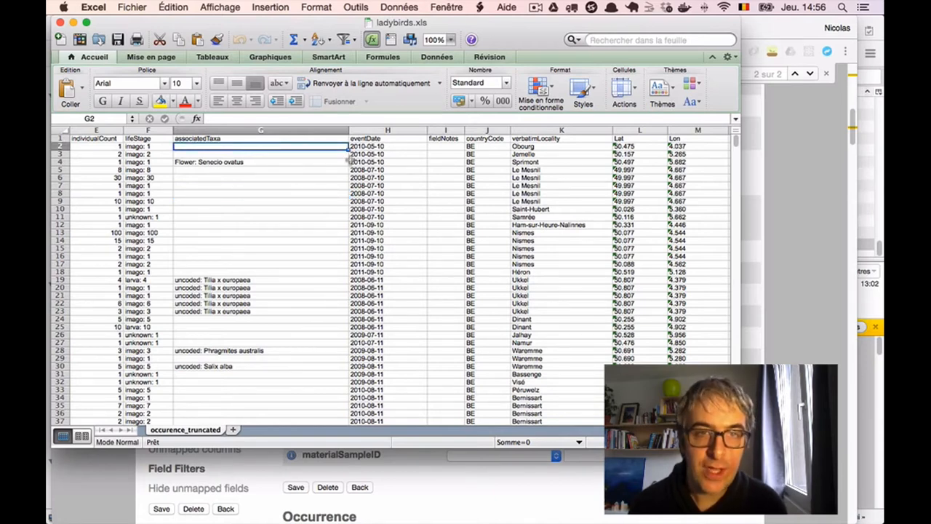
{"action": "left_click", "coordinate": [392, 146]}
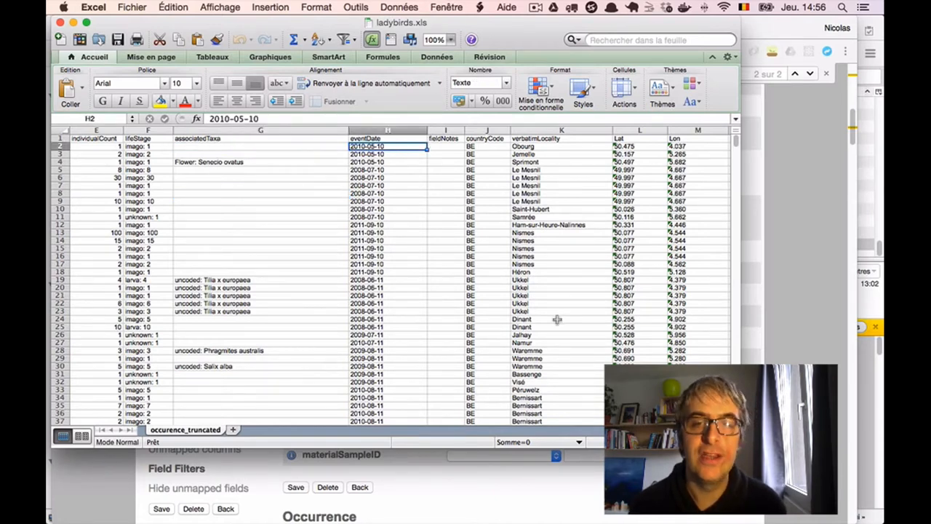
Back in the IPT in Chrome, set basisOfRecord to the constant value Human Observation and save the mapping.
{"action": "left_click", "coordinate": [625, 471]}
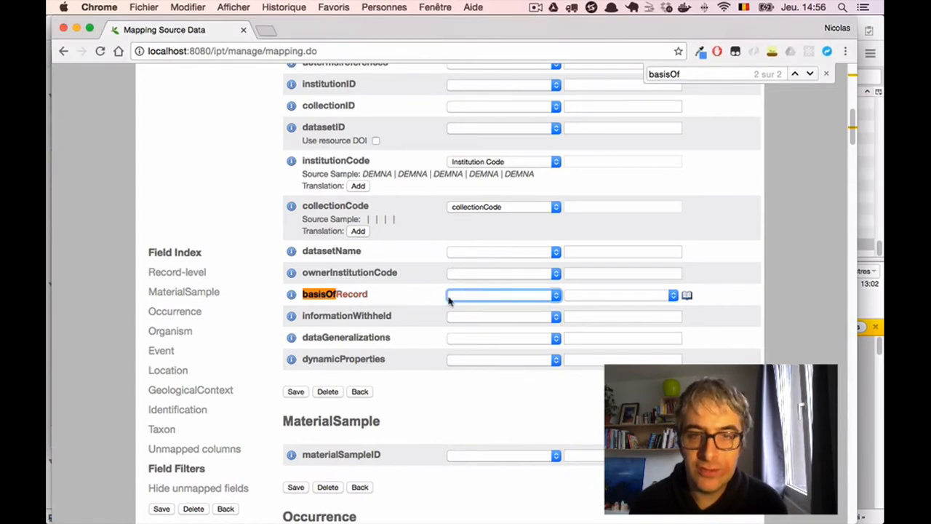
{"action": "left_click", "coordinate": [508, 296]}
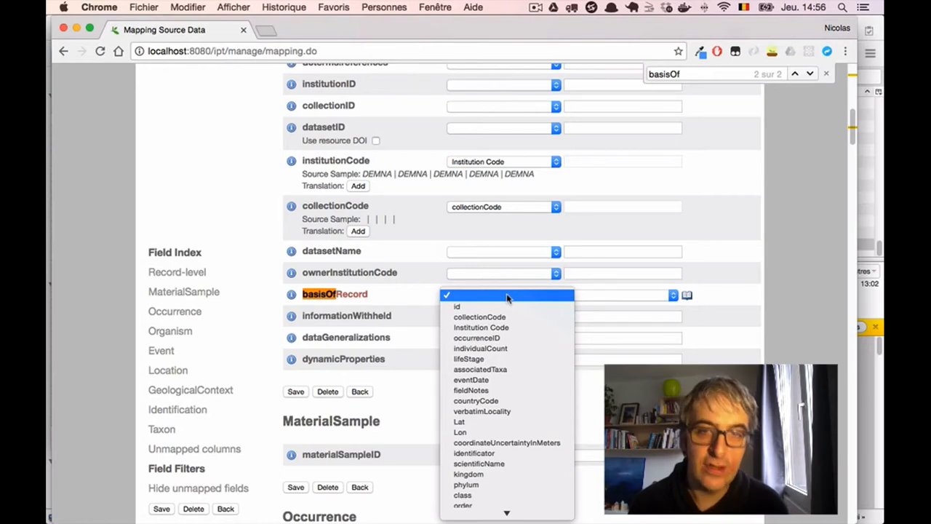
{"action": "left_click", "coordinate": [593, 293]}
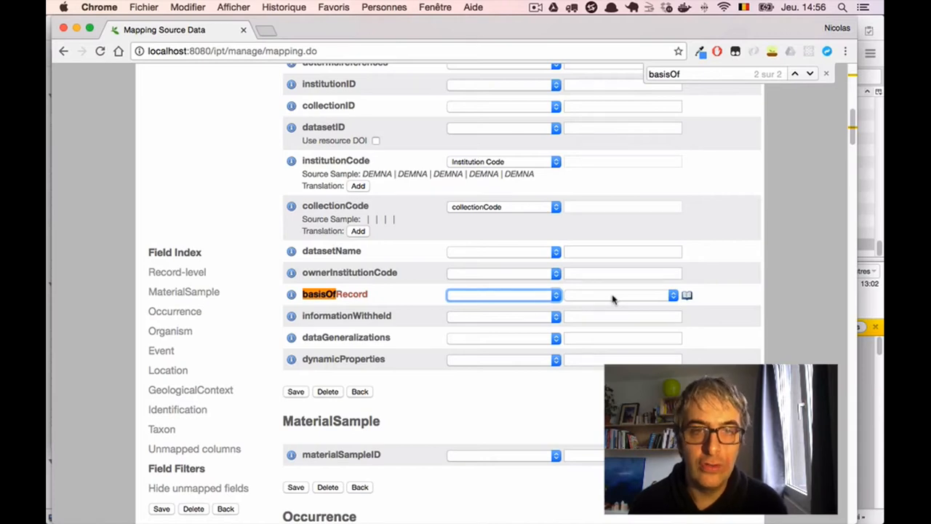
{"action": "left_click", "coordinate": [613, 296]}
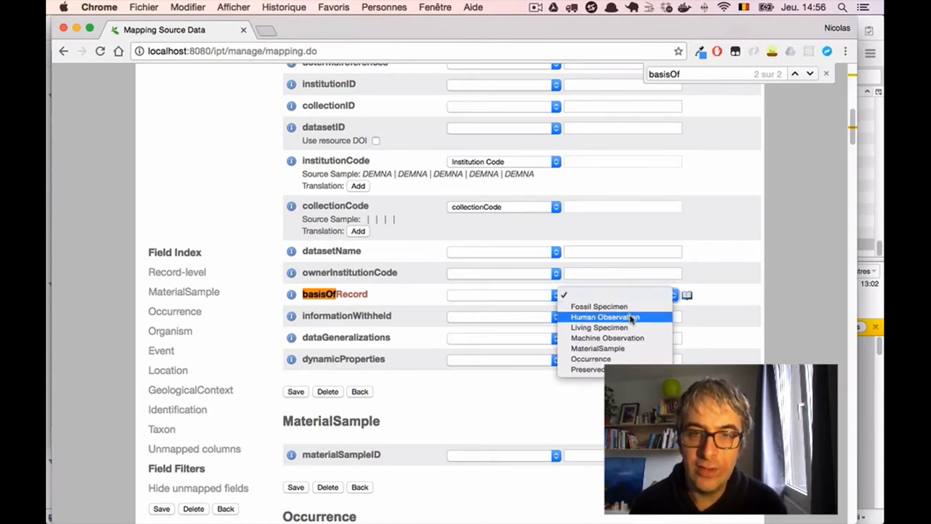
{"action": "left_click", "coordinate": [630, 317]}
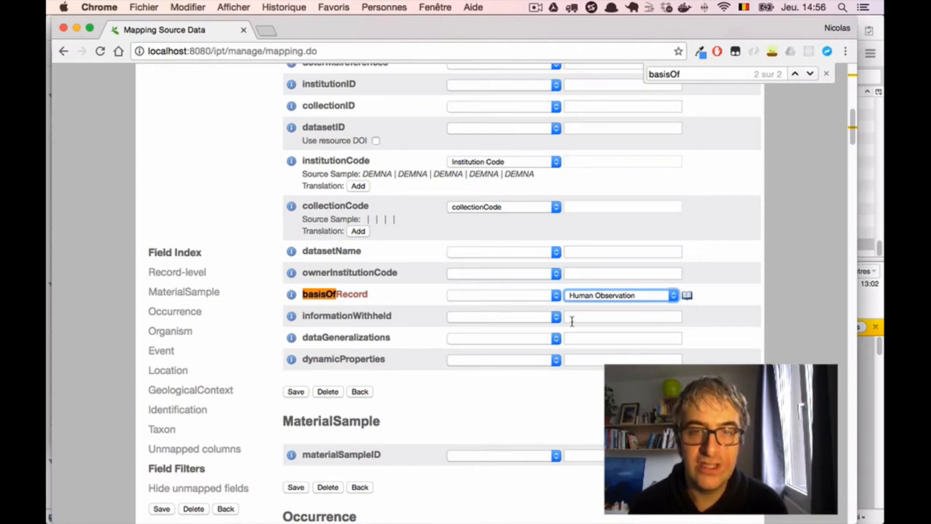
{"action": "left_click", "coordinate": [295, 392]}
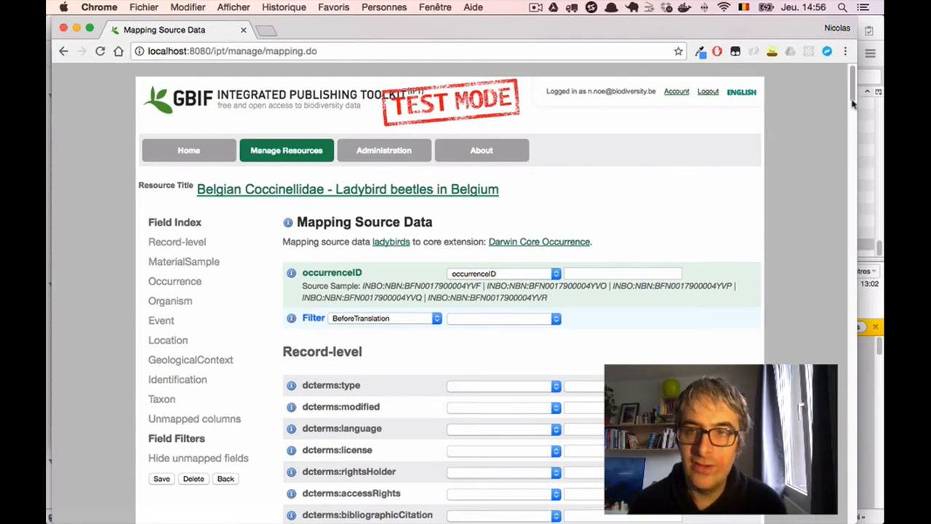
Review the list of unmapped source columns, then examine the Taxon field mappings around the kingdom term.
{"action": "scroll", "coordinate": [815, 273], "scroll_direction": "down", "scroll_amount": 15}
{"action": "scroll", "coordinate": [815, 273], "scroll_direction": "down", "scroll_amount": 20}
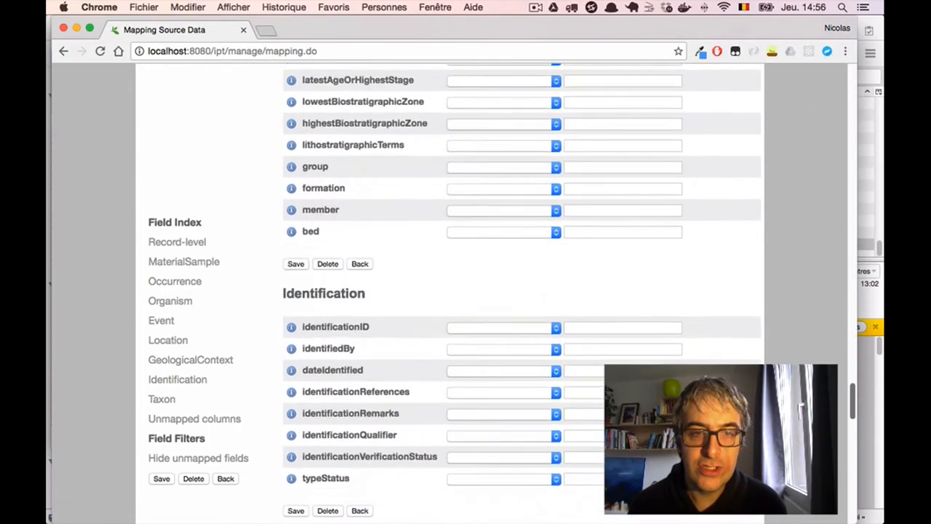
{"action": "scroll", "coordinate": [608, 358], "scroll_direction": "down", "scroll_amount": 5}
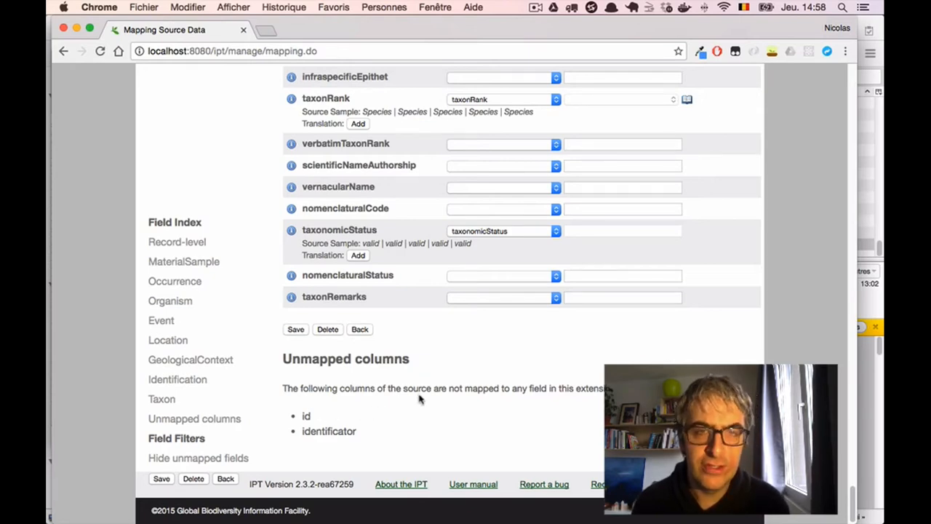
{"action": "scroll", "coordinate": [420, 396], "scroll_direction": "up", "scroll_amount": 1}
{"action": "left_click_drag", "start_coordinate": [855, 495], "coordinate": [841, 459]}
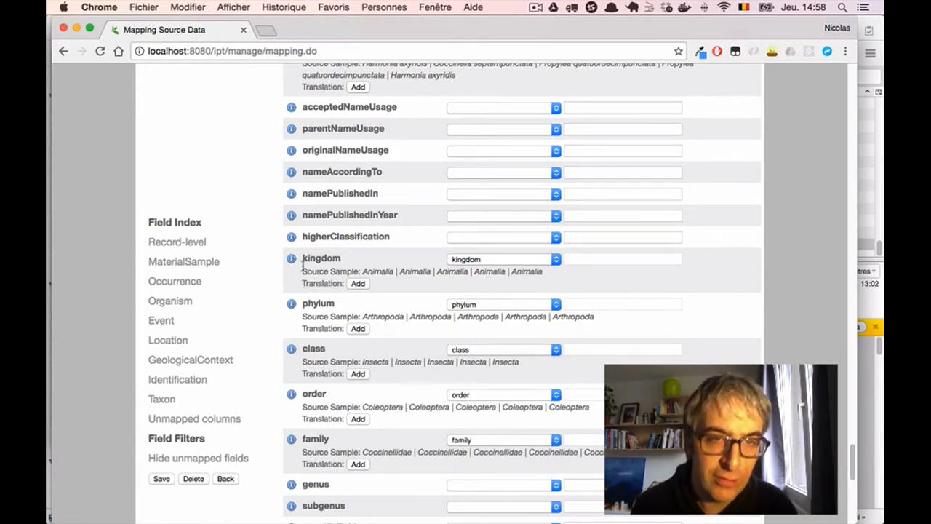
{"action": "left_click_drag", "start_coordinate": [303, 261], "coordinate": [341, 259]}
{"action": "left_click", "coordinate": [338, 260]}
Switch to Excel, enlarge the ladybirds.xls window, examine the columns through kingdom, and return to the kingdom mapping in Chrome.
{"action": "key", "text": "super+Tab"}
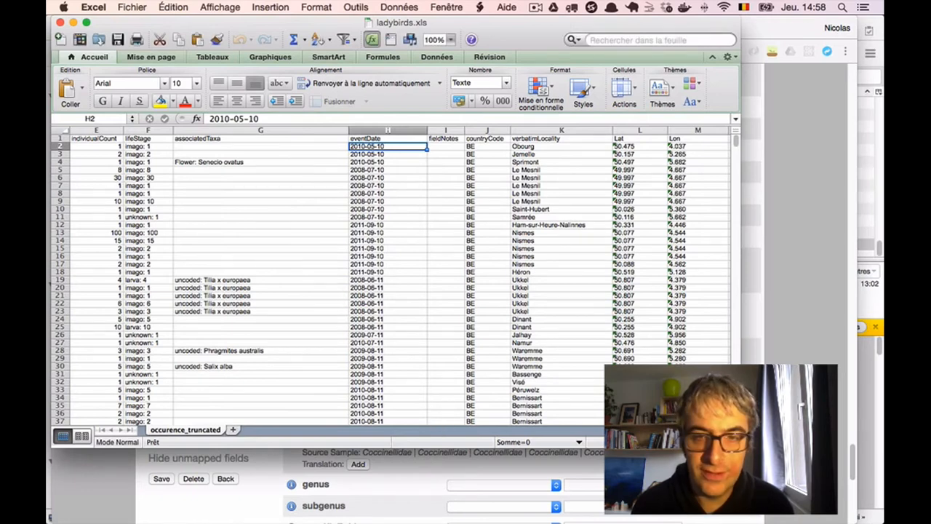
{"action": "left_click_drag", "start_coordinate": [738, 446], "coordinate": [844, 461]}
{"action": "left_click", "coordinate": [771, 342]}
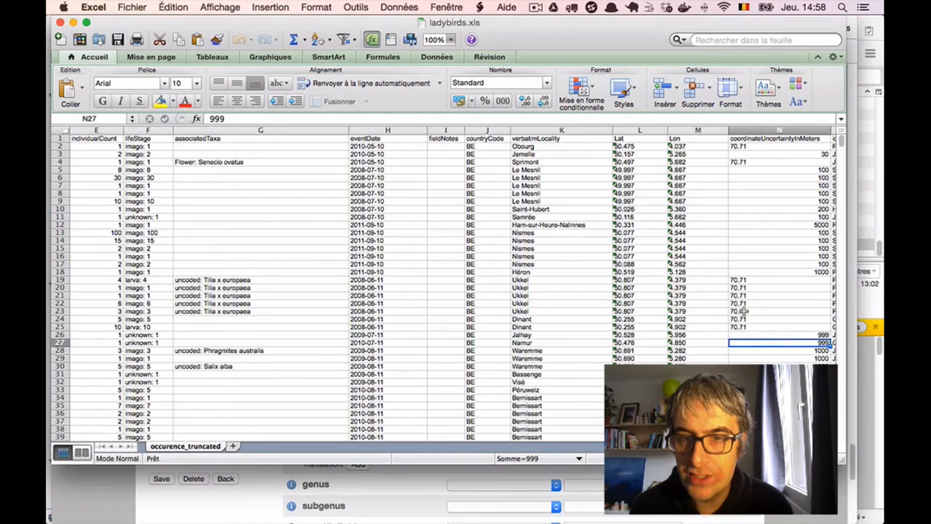
{"action": "left_click", "coordinate": [735, 140]}
{"action": "key", "text": "Right"}
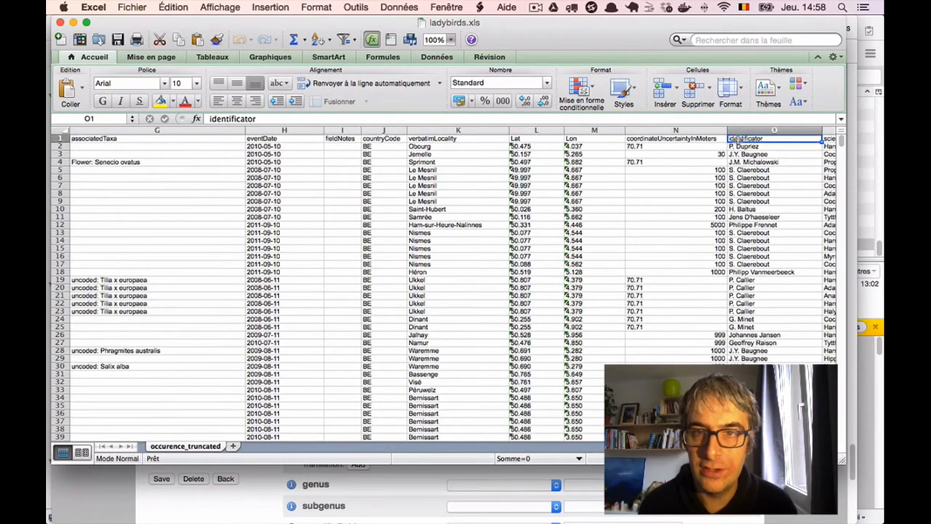
{"action": "key", "text": "Right"}
{"action": "key", "text": "Right"}
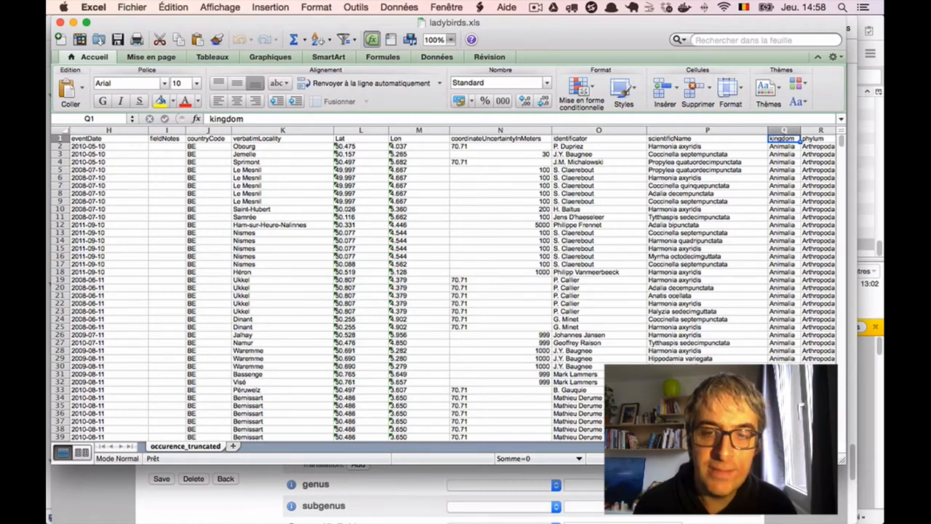
{"action": "key", "text": "super+Tab"}
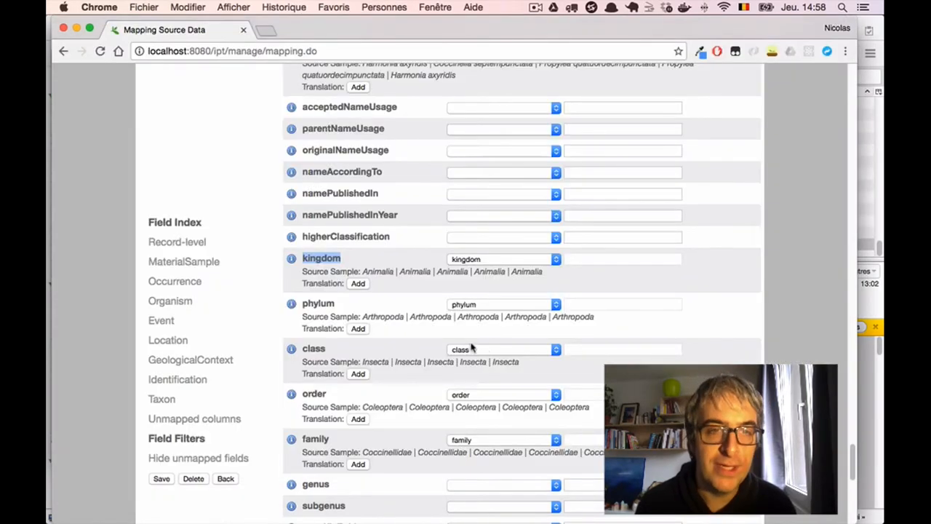
{"action": "left_click", "coordinate": [304, 266]}
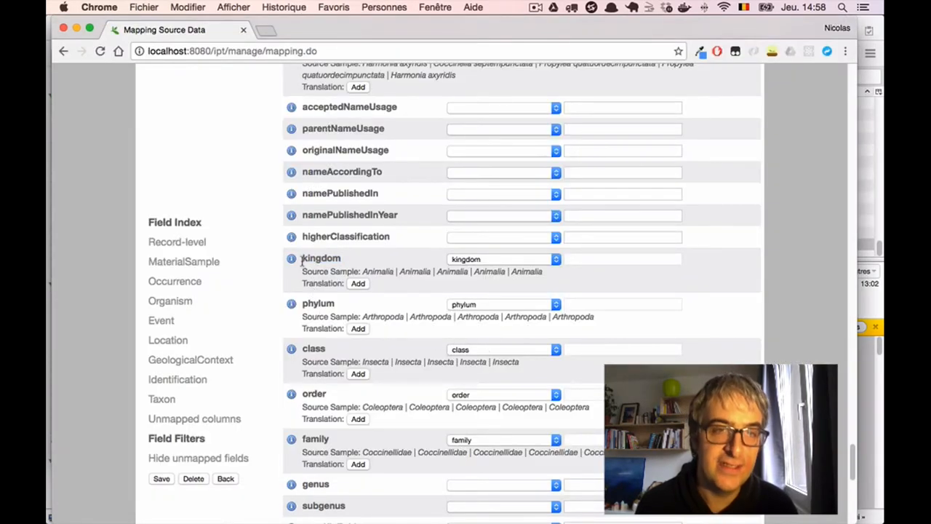
Examine the kingdom term's mapping, then review the occurrenceID and Record-level mappings, including basisOfRecord.
{"action": "left_click_drag", "start_coordinate": [301, 258], "coordinate": [342, 259]}
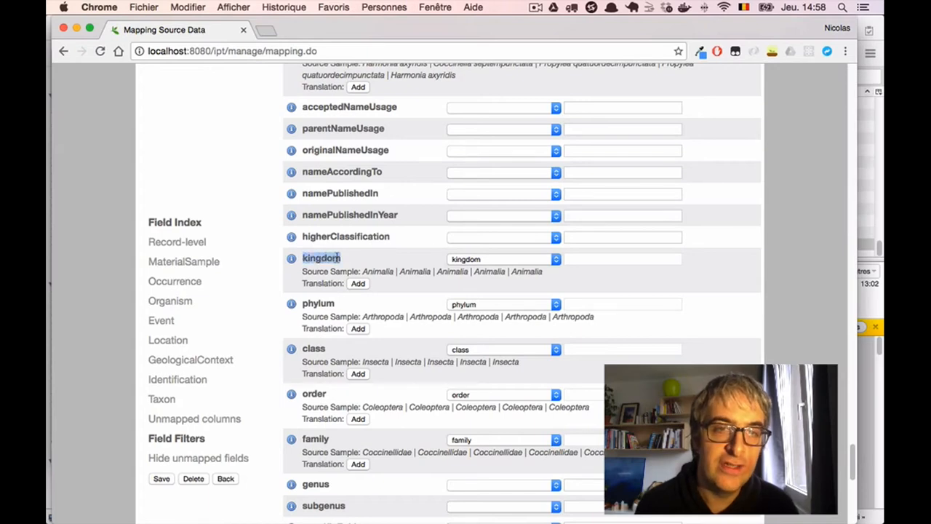
{"action": "left_click", "coordinate": [385, 264]}
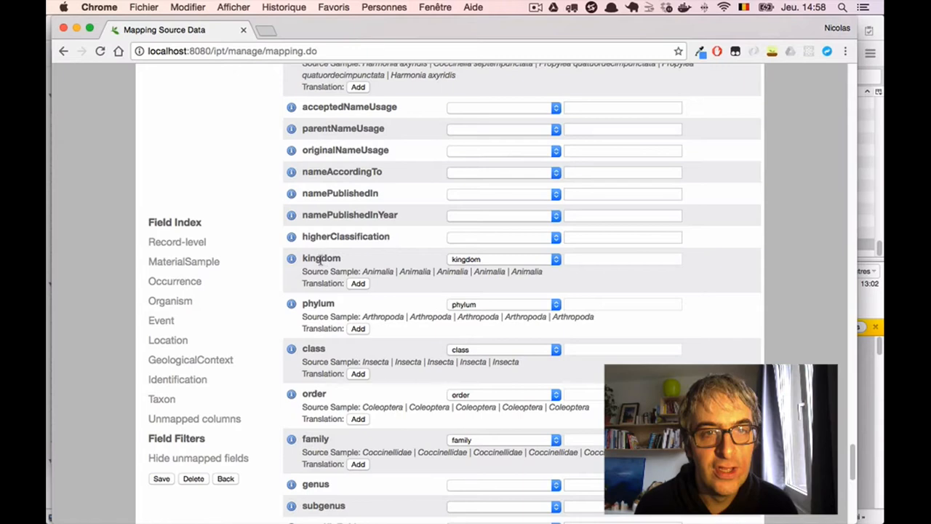
{"action": "left_click_drag", "start_coordinate": [303, 259], "coordinate": [353, 259]}
{"action": "left_click", "coordinate": [373, 262]}
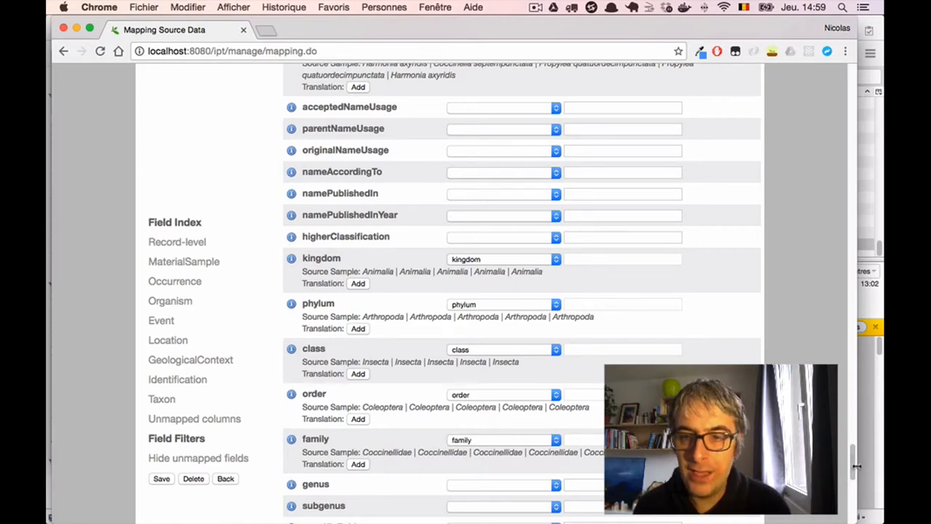
{"action": "left_click_drag", "start_coordinate": [857, 465], "coordinate": [784, 87]}
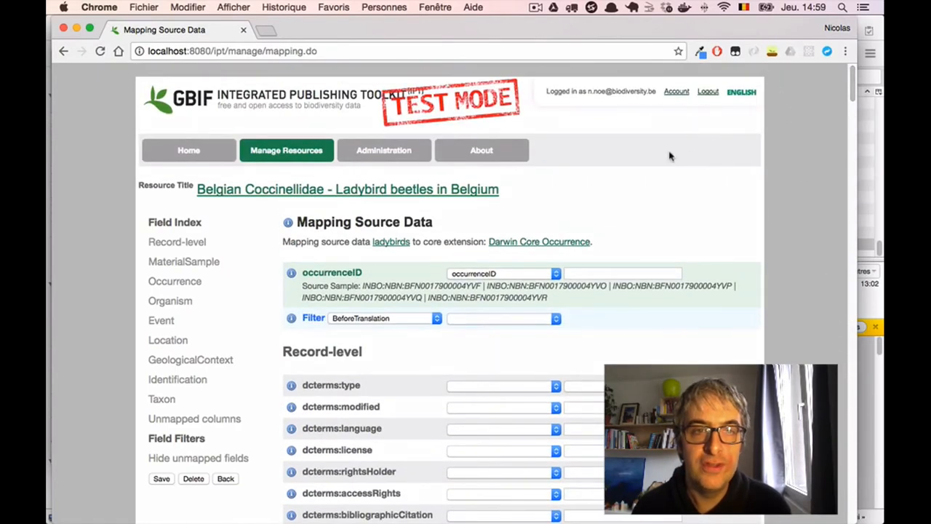
{"action": "scroll", "coordinate": [735, 189], "scroll_direction": "down", "scroll_amount": 5}
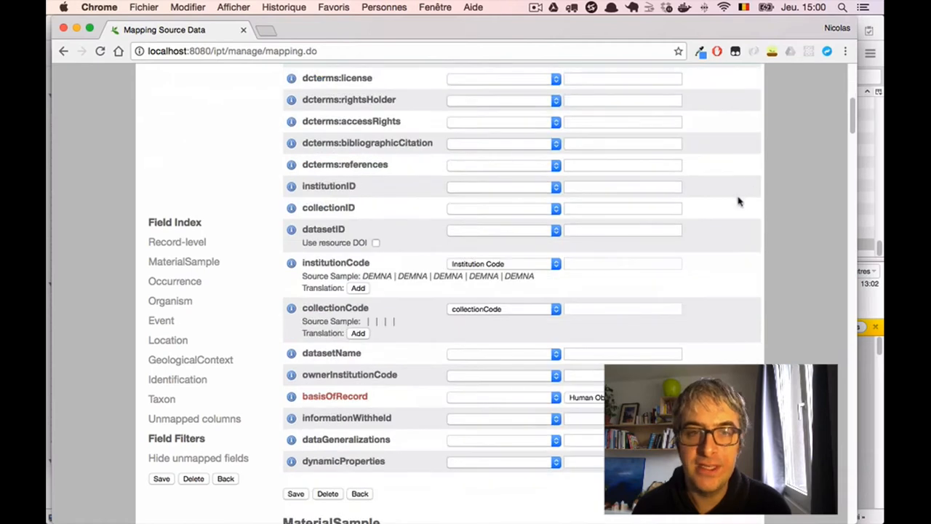
{"action": "scroll", "coordinate": [739, 201], "scroll_direction": "down", "scroll_amount": 3}
{"action": "left_click", "coordinate": [295, 283]}
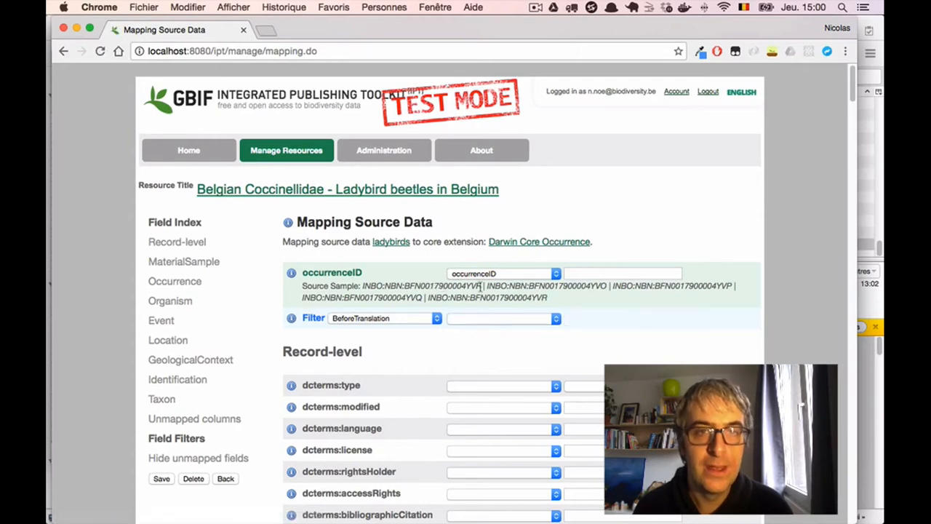
Return to the overview of the Belgian Coccinellidae resource and publish pending version 1.2 without a change summary.
{"action": "left_click", "coordinate": [496, 194]}
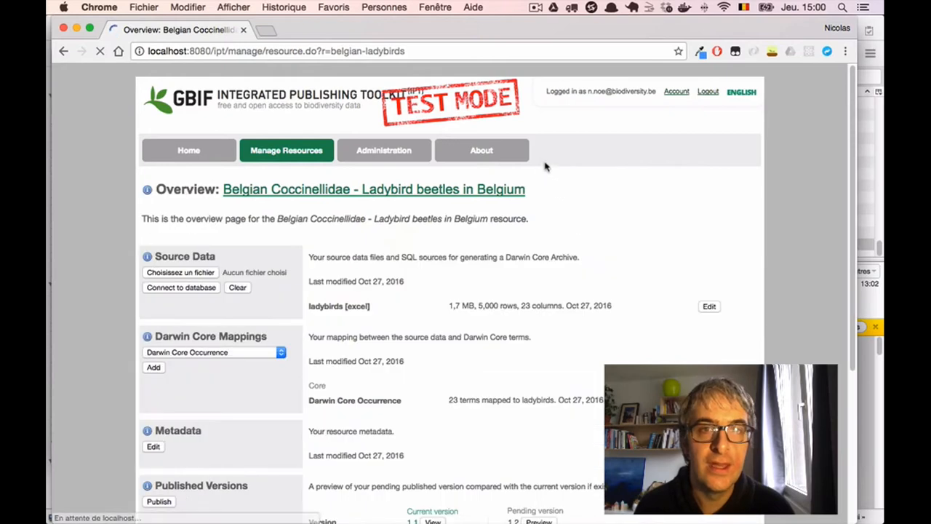
{"action": "scroll", "coordinate": [674, 221], "scroll_direction": "down", "scroll_amount": 1}
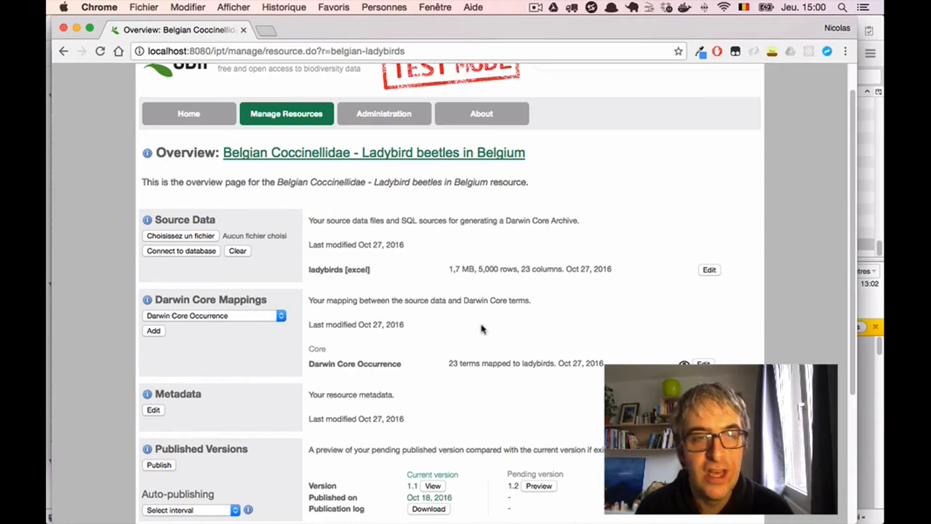
{"action": "scroll", "coordinate": [544, 350], "scroll_direction": "down", "scroll_amount": 1}
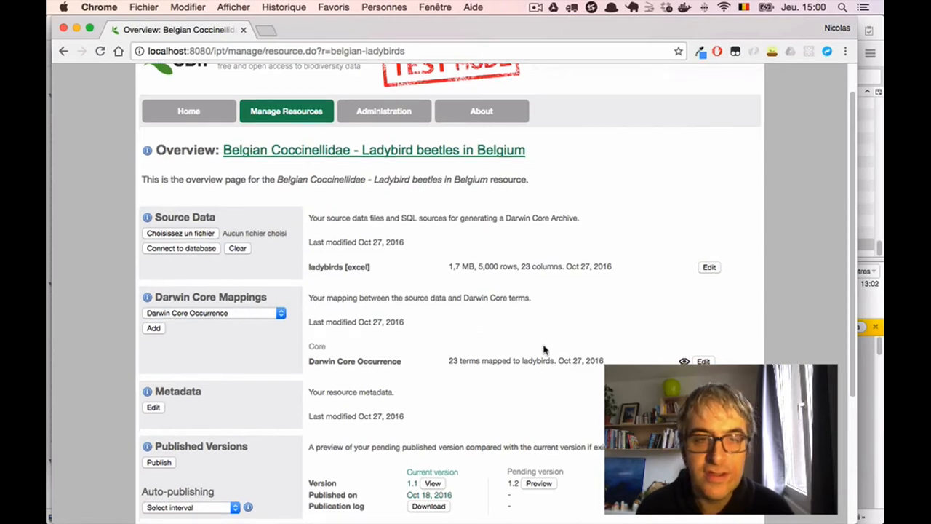
{"action": "scroll", "coordinate": [542, 351], "scroll_direction": "down", "scroll_amount": 3}
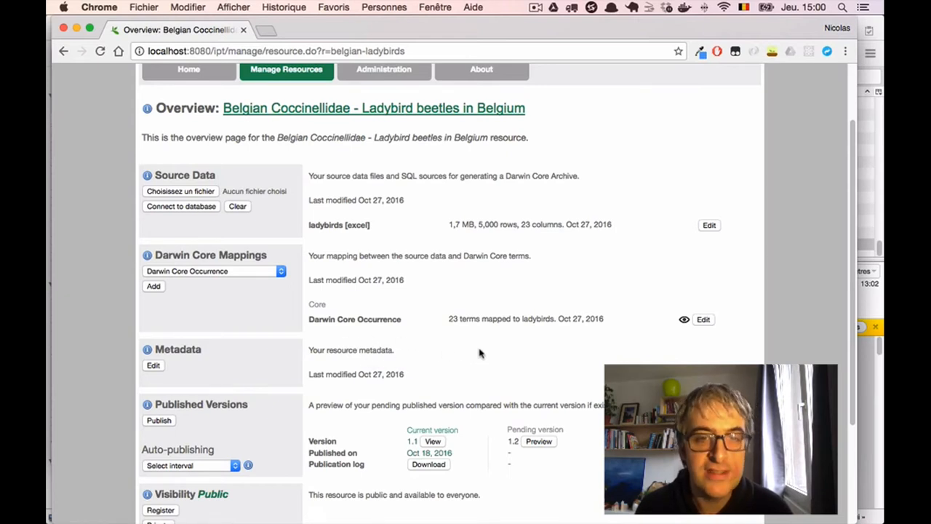
{"action": "scroll", "coordinate": [478, 353], "scroll_direction": "down", "scroll_amount": 5}
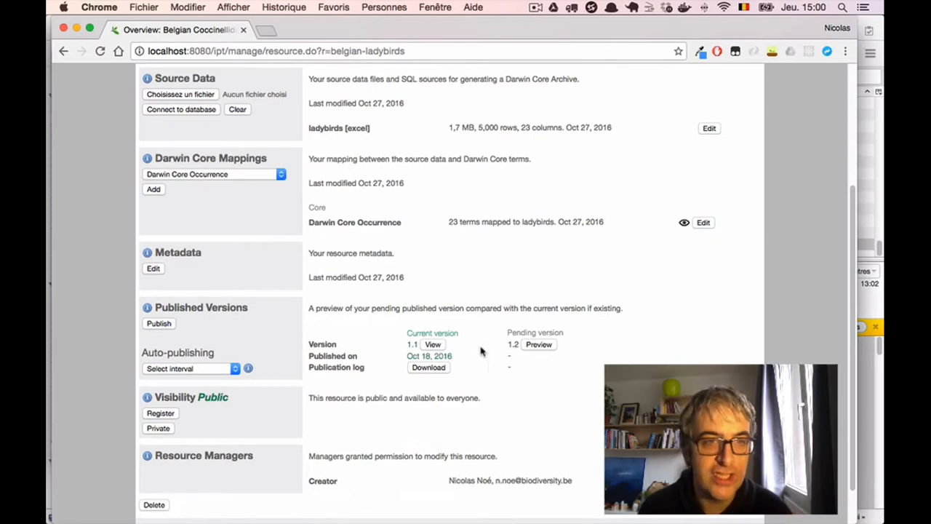
{"action": "left_click", "coordinate": [159, 323]}
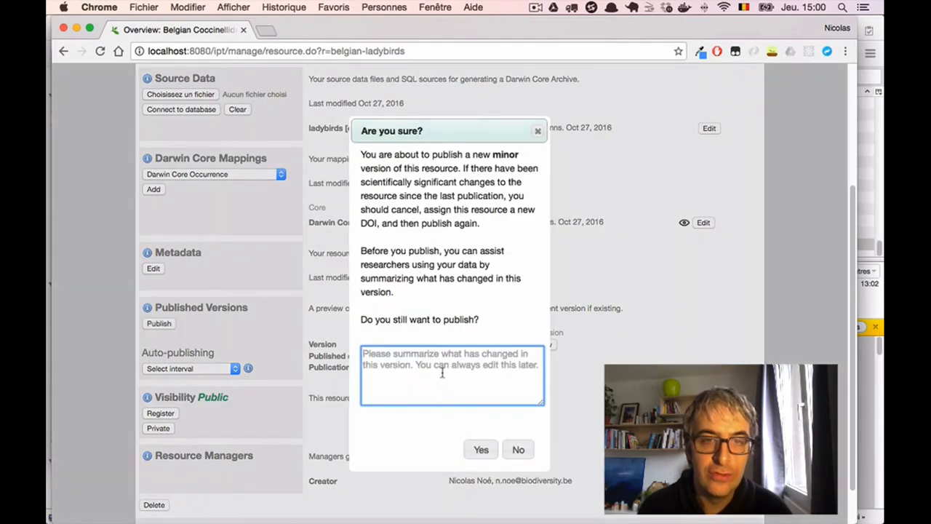
{"action": "left_click", "coordinate": [481, 448]}
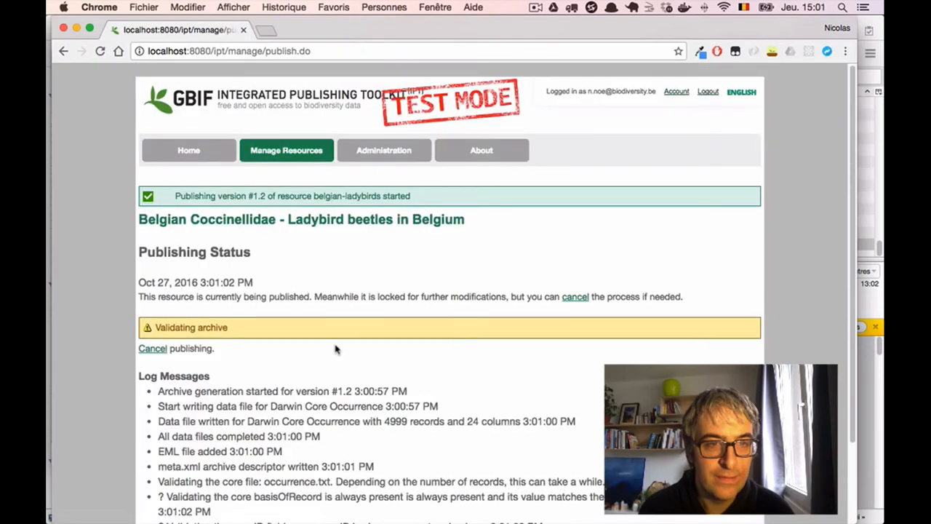
Follow the publishing status and log messages, then return to the resource overview to inspect the published version's details.
{"action": "scroll", "coordinate": [404, 348], "scroll_direction": "down", "scroll_amount": 1}
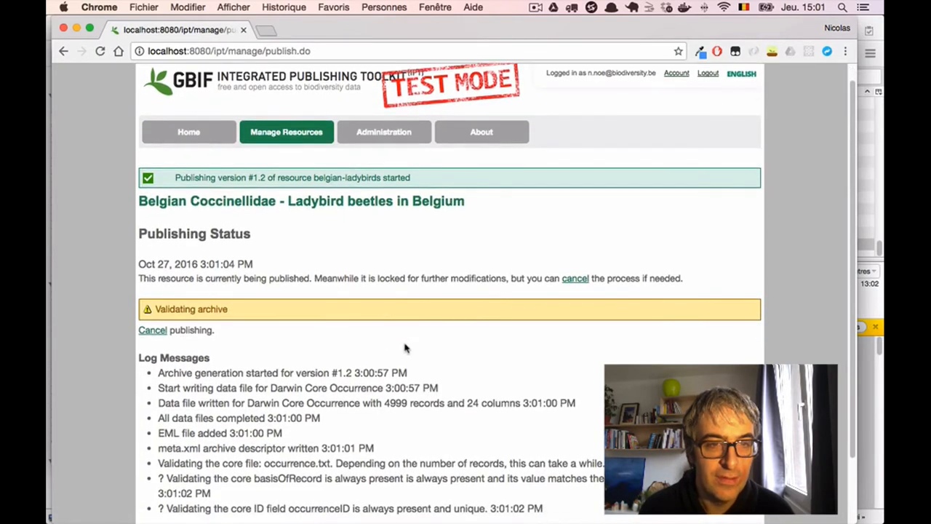
{"action": "scroll", "coordinate": [406, 348], "scroll_direction": "down", "scroll_amount": 1}
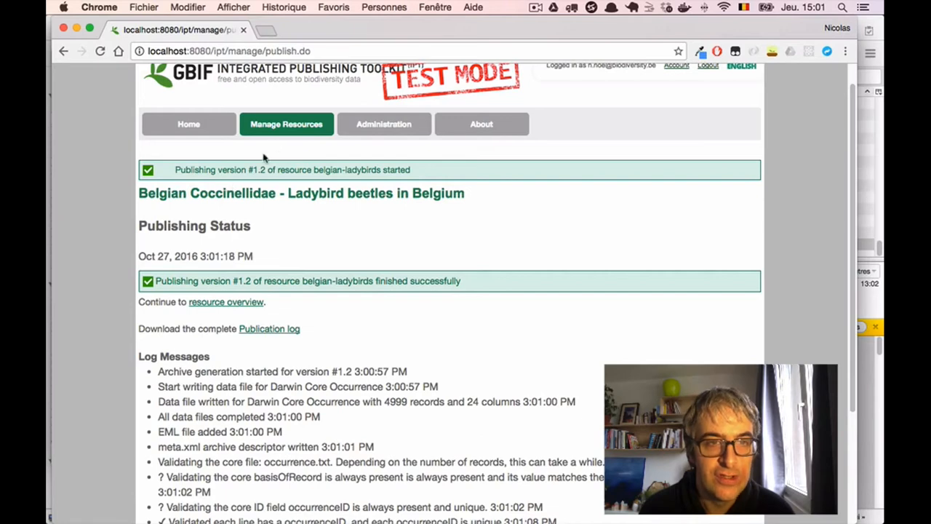
{"action": "left_click", "coordinate": [247, 307]}
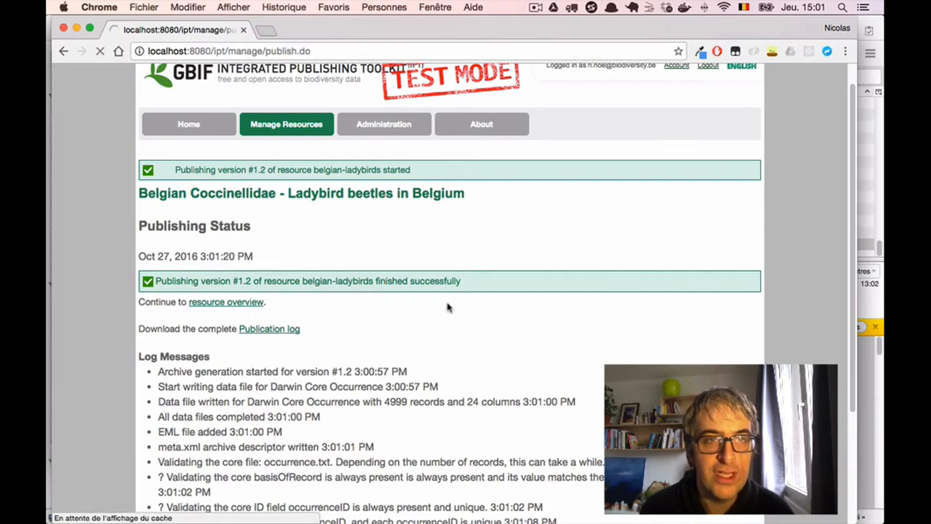
{"action": "scroll", "coordinate": [470, 316], "scroll_direction": "down", "scroll_amount": 5}
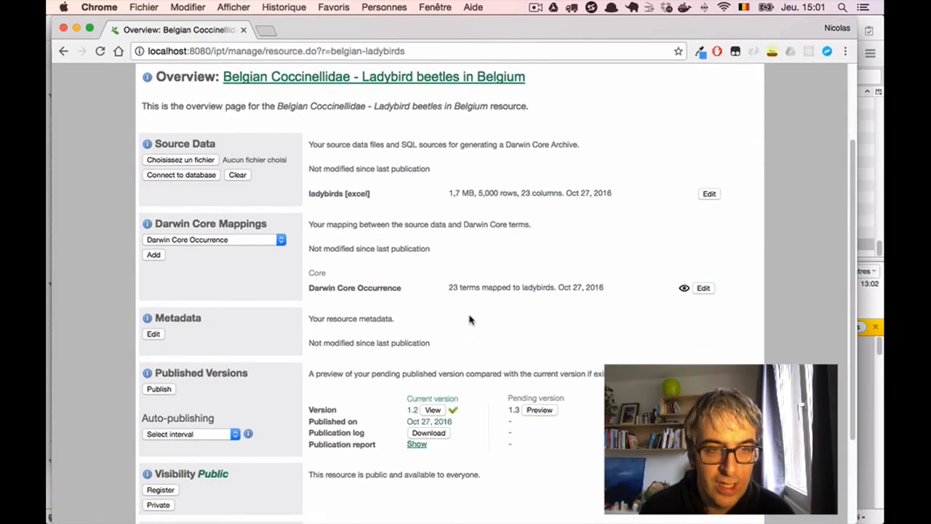